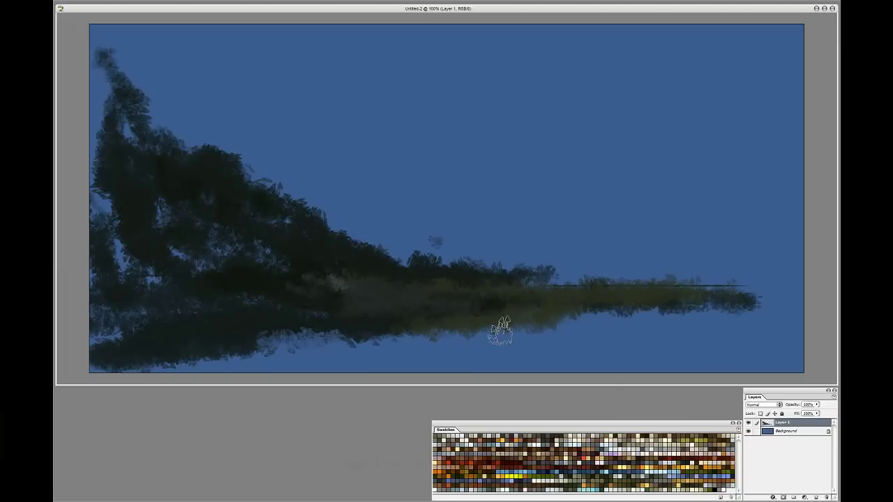
Paint a pale blue-grey river beneath the dark shoreline and fill out the olive bank toward the right
mouse_move(743, 325)
mouse_down()
mouse_move(354, 359)
mouse_move(224, 358)
mouse_up()
drag(356, 339, 431, 312)
drag(209, 348, 509, 324)
drag(509, 324, 655, 305)
drag(747, 287, 593, 285)
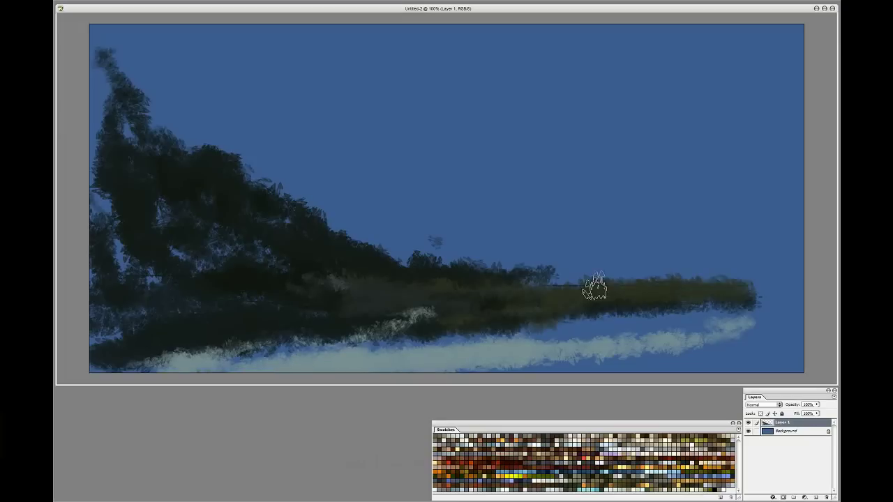
Switch to a soft cloud brush and brush pale, hazy clouds across the upper sky
right_click(544, 177)
drag(279, 52, 721, 56)
mouse_move(327, 67)
mouse_down()
mouse_move(563, 80)
mouse_move(349, 53)
mouse_up()
Switch to a textured brush, block in a dark blue mountain range behind the hill, and widen the pale river below it
right_click(474, 158)
double_click(503, 258)
mouse_move(435, 240)
mouse_down()
mouse_move(482, 245)
mouse_move(454, 209)
mouse_move(522, 135)
mouse_move(762, 258)
mouse_move(530, 279)
mouse_move(484, 260)
mouse_move(629, 311)
mouse_move(754, 314)
mouse_move(750, 367)
mouse_up()
drag(765, 303, 732, 298)
mouse_move(742, 324)
mouse_down()
mouse_move(739, 297)
mouse_move(479, 331)
mouse_move(99, 361)
mouse_up()
drag(565, 364, 98, 367)
drag(522, 152, 496, 192)
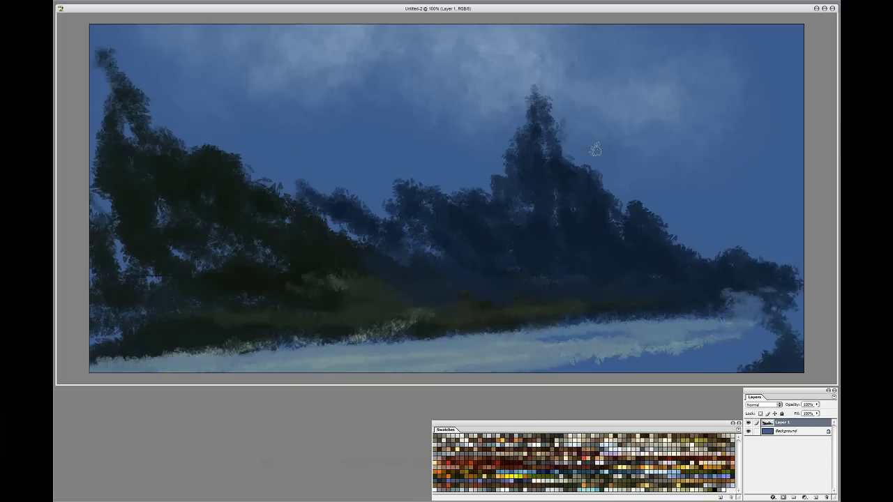
Add two thin spires beside the central peak and fill out the mountain's dark body beneath them
drag(595, 191, 594, 133)
drag(565, 92, 564, 158)
mouse_move(596, 178)
mouse_down()
mouse_move(595, 125)
mouse_move(484, 197)
mouse_move(578, 284)
mouse_up()
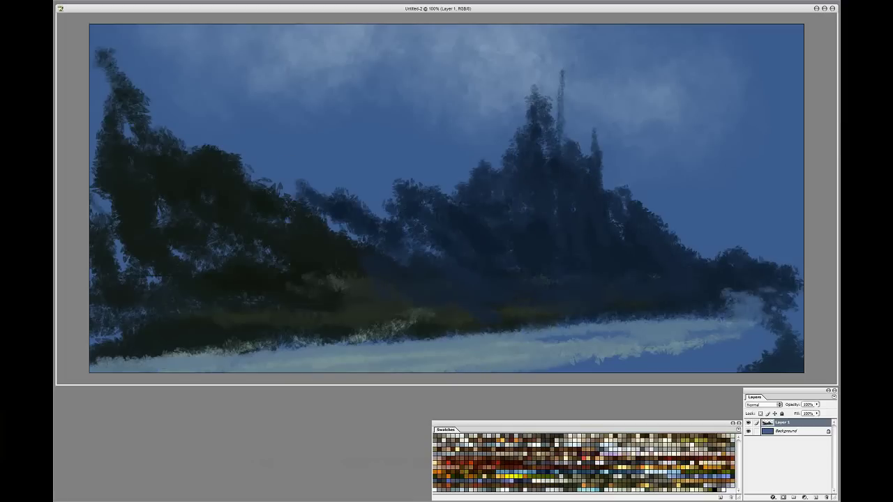
Raise the dark left hillside up to the picture's upper corner and fill the blue gaps along its edge
drag(279, 164, 296, 202)
drag(187, 141, 214, 157)
mouse_move(101, 35)
mouse_down()
mouse_move(155, 132)
mouse_move(185, 150)
mouse_up()
drag(105, 126, 115, 272)
Paint muted grey-brown slopes at the foot of the left hill and darken the bank in the lower-left corner
mouse_move(334, 237)
mouse_down()
mouse_move(411, 287)
mouse_move(384, 290)
mouse_up()
drag(310, 254, 425, 293)
drag(356, 264, 484, 297)
drag(183, 285, 317, 302)
drag(225, 313, 260, 319)
drag(146, 363, 97, 366)
drag(101, 339, 140, 310)
Build up the dark and olive riverbank with long horizontal strokes and add grey streaks to the mountain's slope
mouse_move(213, 301)
mouse_down()
mouse_move(670, 325)
mouse_move(484, 160)
mouse_move(516, 105)
mouse_move(243, 148)
mouse_move(363, 181)
mouse_move(482, 150)
mouse_move(707, 210)
mouse_move(614, 188)
mouse_move(650, 280)
mouse_move(614, 307)
mouse_up()
drag(645, 326, 537, 330)
mouse_move(594, 327)
mouse_down()
mouse_move(617, 335)
mouse_move(443, 335)
mouse_up()
mouse_move(300, 343)
mouse_down()
mouse_move(388, 325)
mouse_move(242, 318)
mouse_up()
drag(329, 302, 604, 296)
drag(243, 298, 354, 312)
mouse_move(537, 230)
mouse_down()
mouse_move(632, 241)
mouse_move(598, 221)
mouse_move(612, 293)
mouse_up()
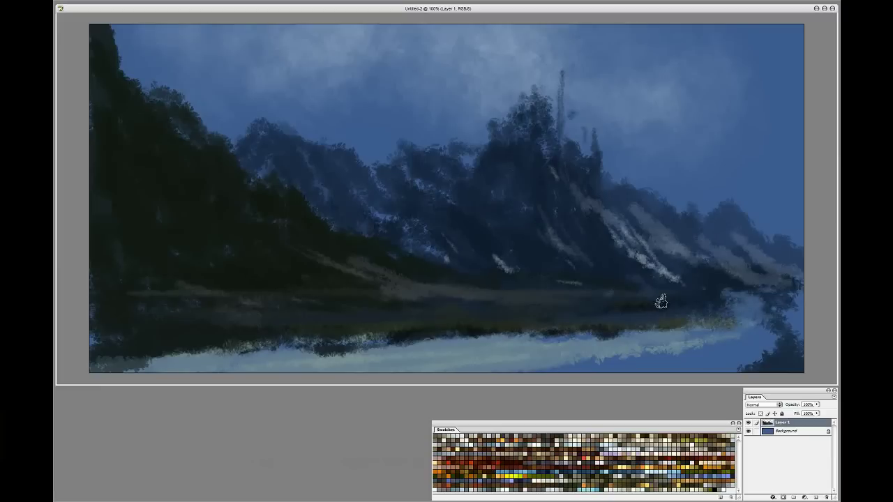
mouse_move(481, 306)
mouse_down()
mouse_move(645, 332)
mouse_move(209, 342)
mouse_move(399, 318)
mouse_up()
Switch to a hard-edged brush and sharpen the contours of the left hill, adding brown streaks down its slope
drag(530, 132, 468, 144)
right_click(484, 93)
double_click(544, 202)
drag(313, 221, 255, 179)
drag(230, 147, 140, 80)
mouse_move(122, 73)
mouse_down()
mouse_move(110, 25)
mouse_move(369, 265)
mouse_move(425, 275)
mouse_up()
Paint a dark sandbar running diagonally into the river and refine the shoreline with pale water edges
drag(608, 309, 531, 309)
drag(257, 330, 333, 350)
drag(273, 351, 394, 372)
drag(253, 345, 317, 341)
mouse_move(380, 328)
mouse_down()
mouse_move(436, 327)
mouse_move(419, 325)
mouse_up()
drag(480, 326, 522, 325)
drag(403, 329, 304, 331)
Paint bright snow streaks down the main mountain's right flank and sharpen the ridge beside its peak
mouse_move(573, 211)
mouse_down()
mouse_move(626, 270)
mouse_move(700, 286)
mouse_up()
drag(700, 265, 719, 281)
drag(485, 135, 425, 158)
mouse_move(565, 144)
mouse_down()
mouse_move(616, 189)
mouse_move(600, 154)
mouse_move(606, 285)
mouse_move(687, 279)
mouse_move(701, 269)
mouse_move(626, 307)
mouse_up()
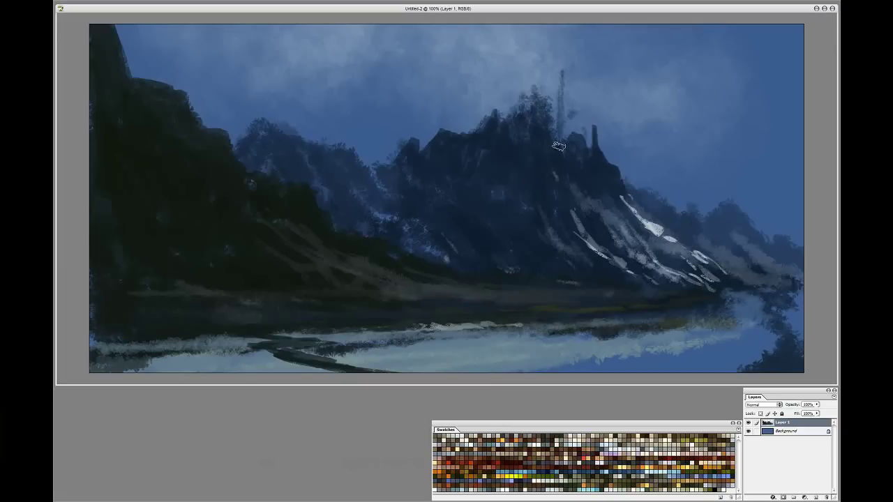
Add diagonal grey-white snow streaks across the centre and left slopes of the main mountain
mouse_move(568, 177)
mouse_down()
mouse_move(450, 180)
mouse_move(539, 230)
mouse_move(489, 186)
mouse_up()
mouse_move(500, 155)
mouse_down()
mouse_move(564, 220)
mouse_move(641, 231)
mouse_up()
mouse_move(557, 174)
mouse_down()
mouse_move(585, 226)
mouse_move(636, 252)
mouse_up()
mouse_move(415, 179)
mouse_down()
mouse_move(438, 237)
mouse_move(589, 279)
mouse_move(535, 112)
mouse_move(541, 66)
mouse_move(508, 122)
mouse_up()
Sharpen the main mountain's summit into a tall spire and paint an ochre strip along the riverbank
mouse_move(560, 131)
mouse_down()
mouse_move(595, 111)
mouse_move(609, 159)
mouse_up()
right_click(555, 100)
mouse_move(569, 94)
mouse_down()
mouse_move(760, 210)
mouse_move(635, 133)
mouse_up()
drag(518, 240, 562, 259)
drag(327, 311, 663, 304)
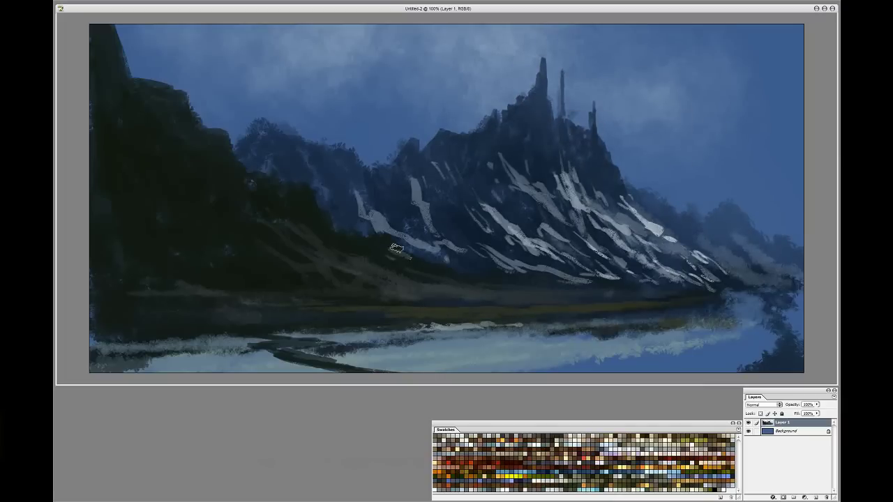
Paint a dark foreground rock in the lower-left corner and extend the pale river across the lower right
mouse_move(95, 285)
mouse_down()
mouse_move(90, 295)
mouse_move(174, 367)
mouse_move(199, 371)
mouse_up()
drag(590, 321, 661, 317)
drag(555, 337, 767, 342)
mouse_move(767, 341)
mouse_down()
mouse_move(747, 371)
mouse_move(513, 366)
mouse_up()
drag(598, 368, 723, 368)
drag(747, 317, 427, 326)
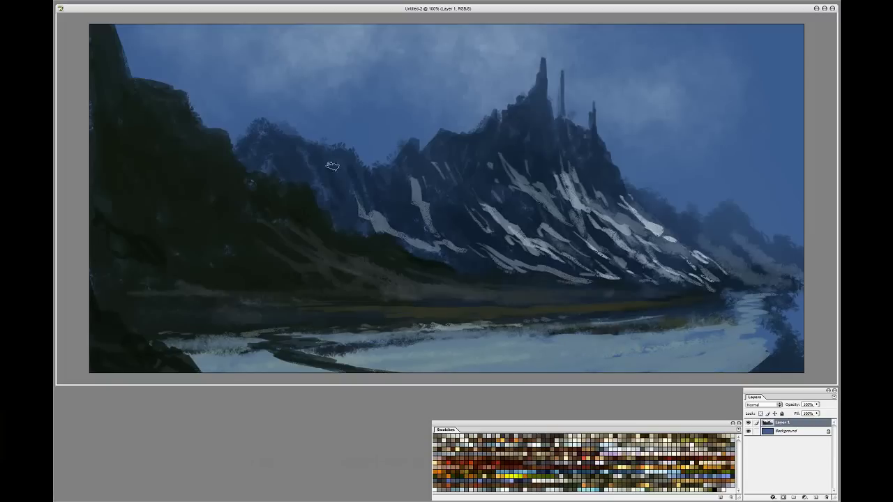
Harden the outline of the distant left ridge and extend the dark shoreline to the picture's right edge
mouse_move(339, 152)
mouse_down()
mouse_move(252, 132)
mouse_move(311, 169)
mouse_up()
drag(92, 283, 151, 331)
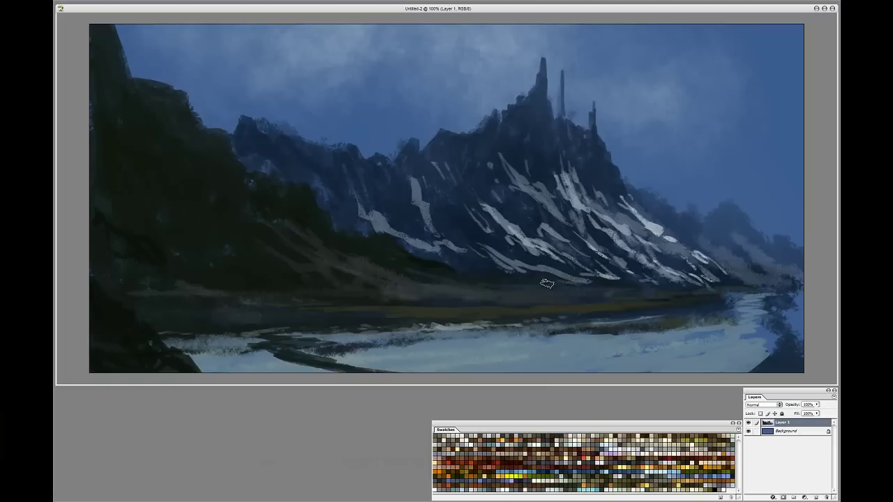
drag(571, 282, 777, 289)
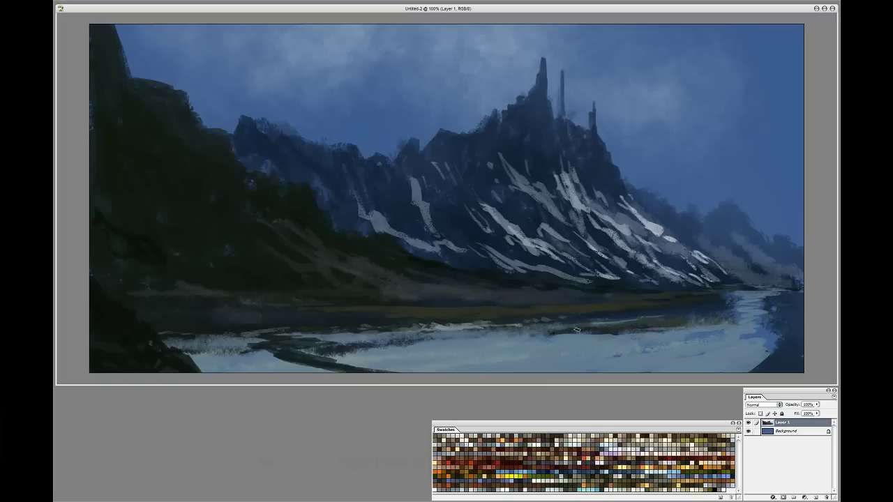
Add dark rocks and ripples along the river's near shore and thicken the diagonal sandbar
mouse_move(581, 335)
mouse_down()
mouse_move(722, 327)
mouse_move(618, 334)
mouse_up()
drag(481, 332, 379, 338)
drag(547, 337, 392, 334)
drag(305, 360, 450, 371)
Reshape the left hill's edge, paint brown erosion streaks down it, and add small rocks and foam along the river
drag(186, 107, 127, 50)
mouse_move(206, 217)
mouse_down()
mouse_move(194, 259)
mouse_move(315, 251)
mouse_move(310, 314)
mouse_up()
drag(673, 318, 740, 313)
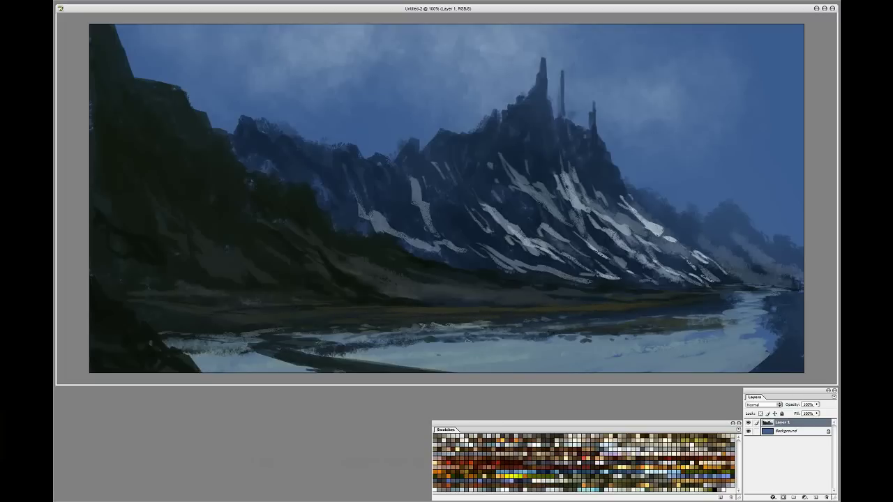
drag(431, 343, 376, 347)
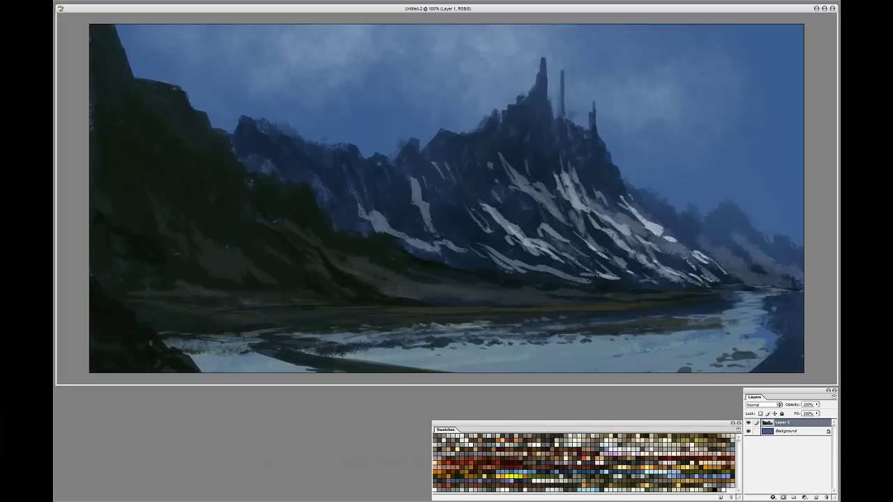
mouse_move(721, 313)
mouse_down()
mouse_move(645, 333)
mouse_move(692, 315)
mouse_up()
drag(578, 325, 490, 327)
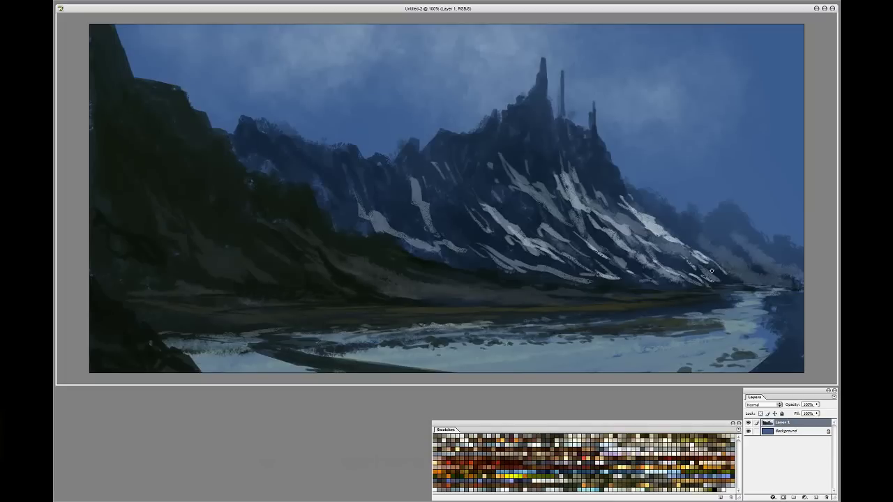
Paint finer bright snow gullies down the main mountain from its crest to the right foothills
drag(646, 226, 697, 263)
drag(424, 207, 461, 241)
mouse_move(438, 151)
mouse_down()
mouse_move(424, 180)
mouse_move(458, 166)
mouse_move(388, 183)
mouse_move(394, 210)
mouse_move(457, 248)
mouse_move(512, 134)
mouse_up()
drag(575, 162, 590, 190)
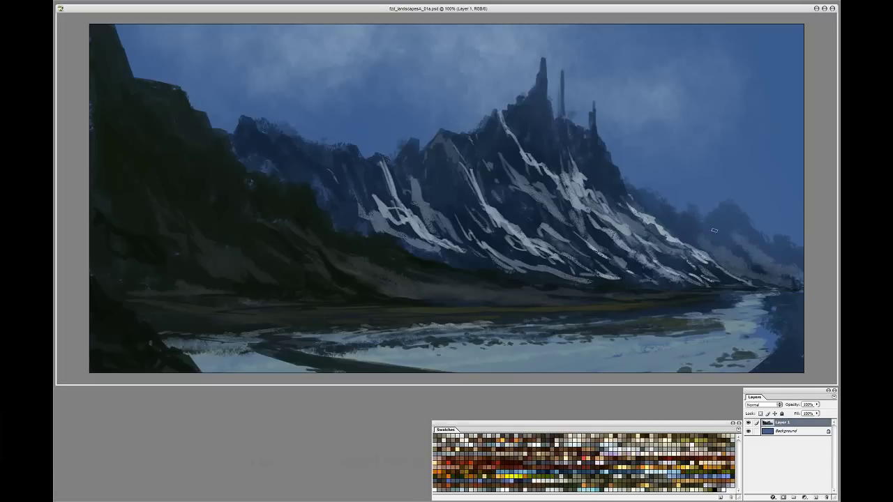
Add snow caps to the distant right peaks and define the rocks and snow on the main peak's right shoulder
drag(713, 224, 725, 241)
drag(731, 202, 760, 235)
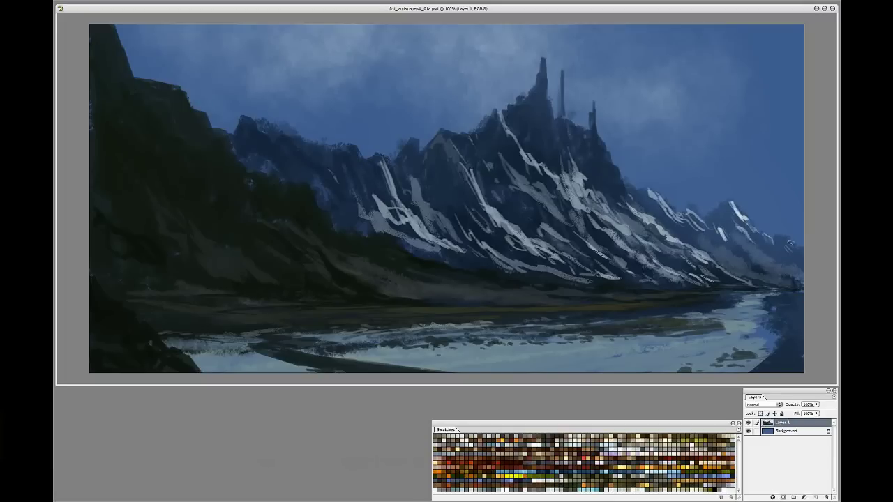
drag(587, 169, 622, 204)
drag(603, 163, 617, 187)
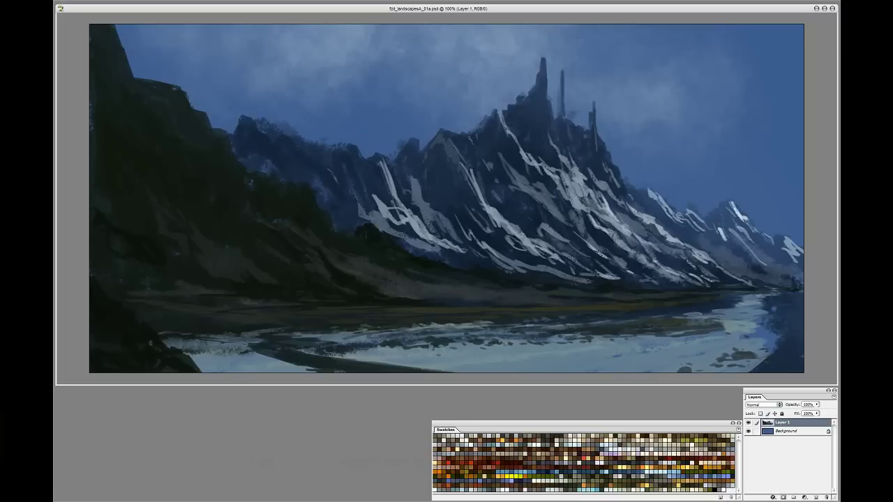
Paint thin, wispy white cloud streaks across the upper-left sky, undoing one unwanted stroke
right_click(382, 62)
drag(344, 99, 428, 123)
key(ctrl+z)
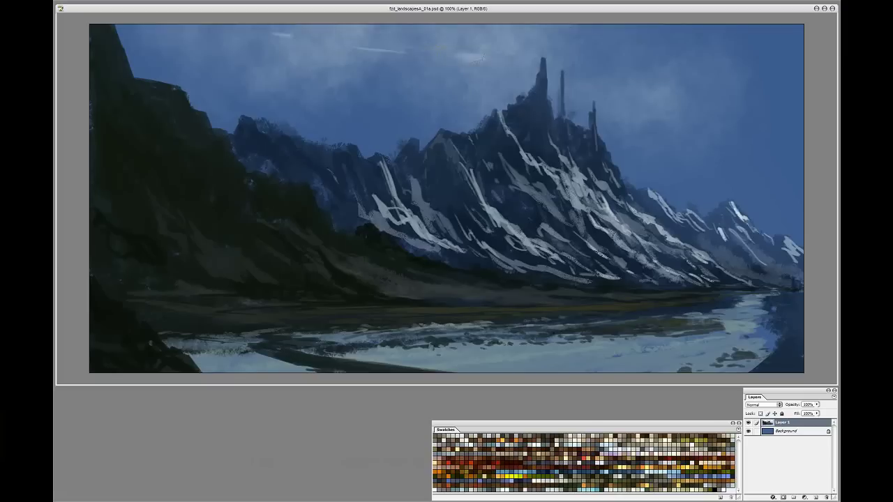
drag(335, 44, 481, 60)
drag(230, 27, 474, 58)
drag(178, 37, 246, 43)
Soften the cloud band with a large textured brush, add a faint cloud at the right, and paint thin streaks beneath
right_click(597, 62)
double_click(528, 170)
drag(461, 52, 380, 78)
drag(450, 68, 593, 48)
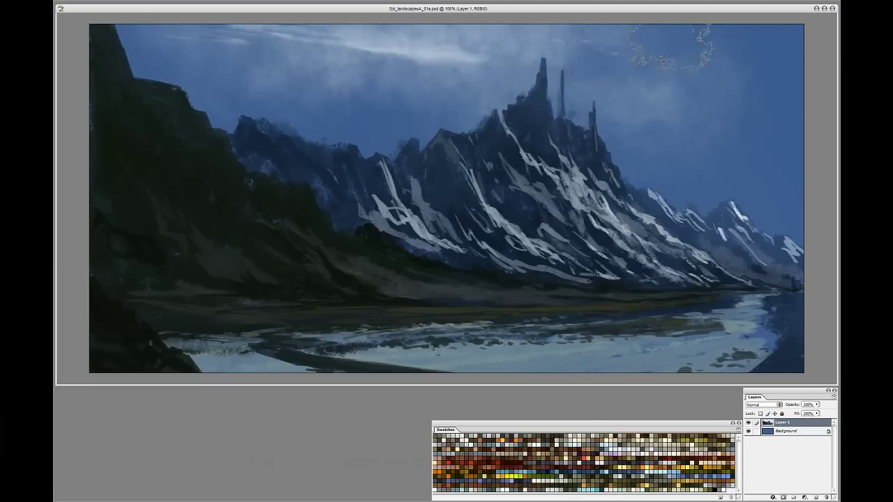
click(742, 164)
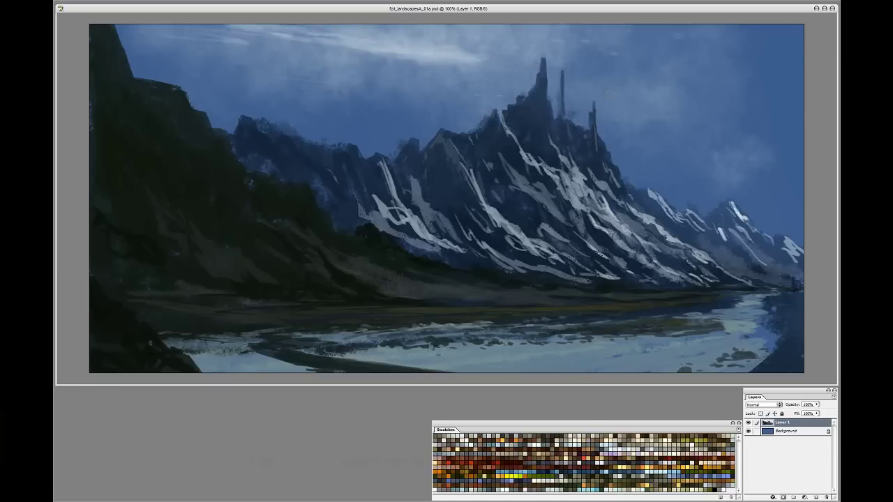
drag(436, 71, 501, 72)
Add brown strokes to the left hill's lower slope and roughen its crest with small dark bumps
drag(334, 274, 413, 302)
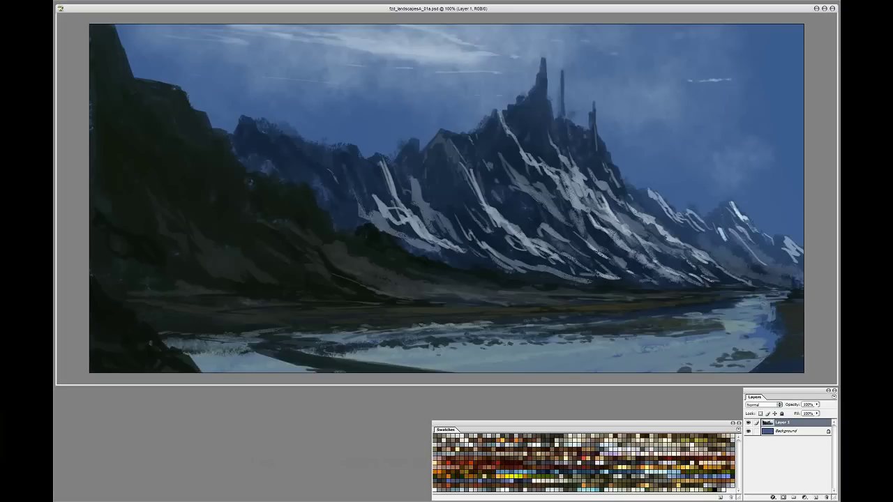
drag(224, 137, 261, 170)
drag(208, 118, 233, 129)
drag(126, 53, 144, 76)
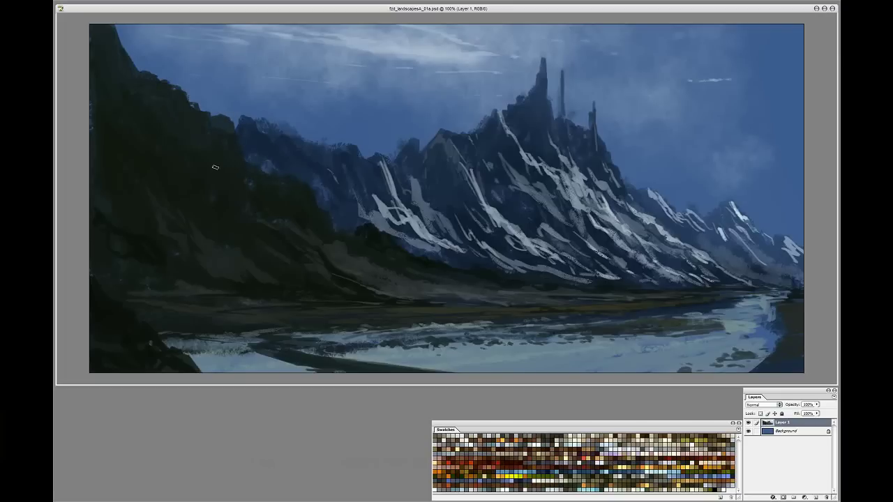
Switch to a large soft brush and blend hazy blue over the white cloud streaks across the sky
right_click(347, 129)
drag(495, 59, 363, 56)
drag(293, 48, 488, 56)
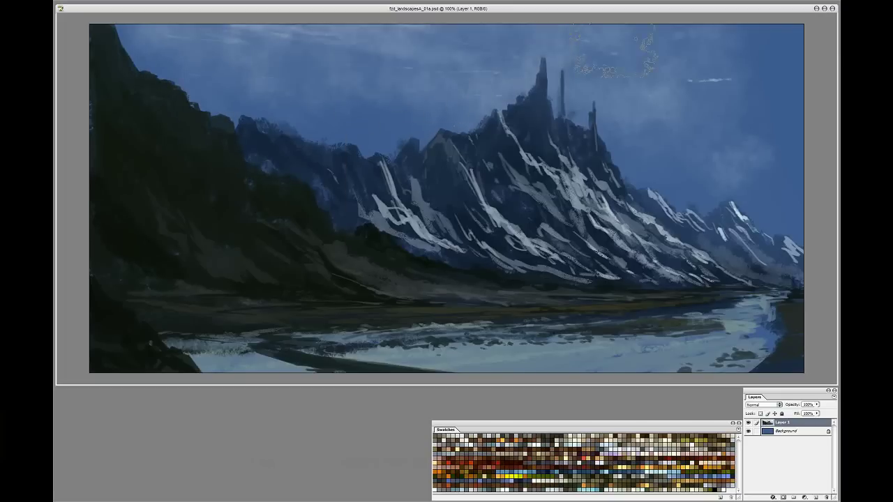
drag(265, 37, 390, 41)
drag(537, 49, 673, 115)
drag(697, 133, 739, 164)
Switch back to the hard-edged brush and paint diagonal snow streaks down the left part of the mountain range
right_click(348, 106)
double_click(363, 197)
drag(343, 158, 355, 183)
drag(321, 147, 357, 194)
mouse_move(278, 134)
mouse_down()
mouse_move(313, 172)
mouse_move(461, 235)
mouse_up()
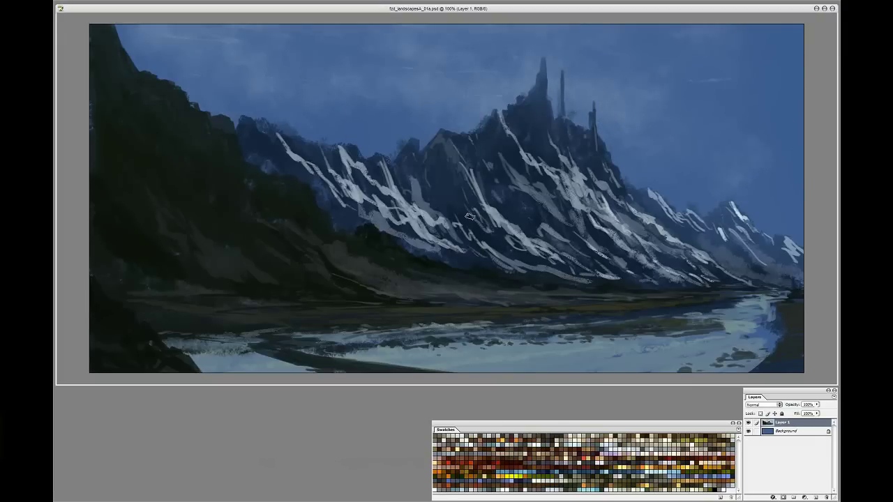
drag(400, 183, 459, 217)
Paint snow on the range's far-left crest and add snow and rock detail to the central slopes and distant right peaks
drag(247, 117, 268, 139)
mouse_move(259, 121)
mouse_down()
mouse_move(332, 160)
mouse_move(308, 153)
mouse_up()
drag(391, 168, 427, 194)
drag(494, 236, 523, 256)
drag(719, 227, 728, 244)
drag(702, 238, 736, 261)
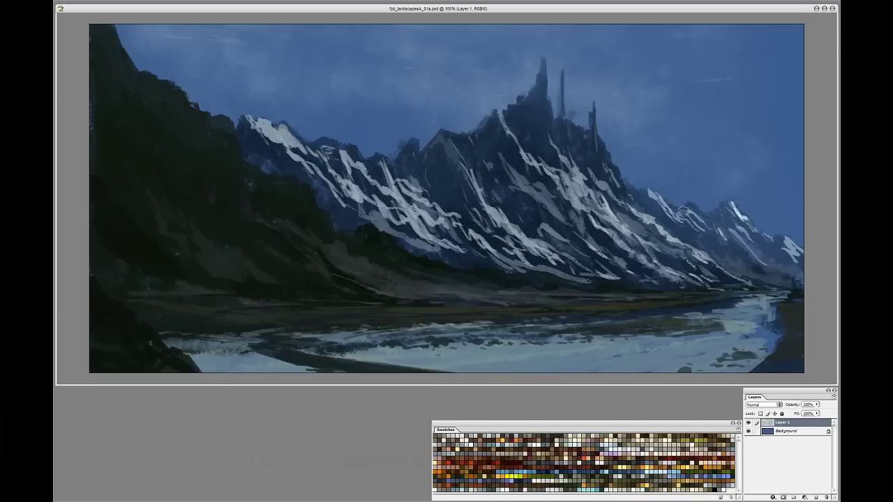
drag(762, 226, 802, 251)
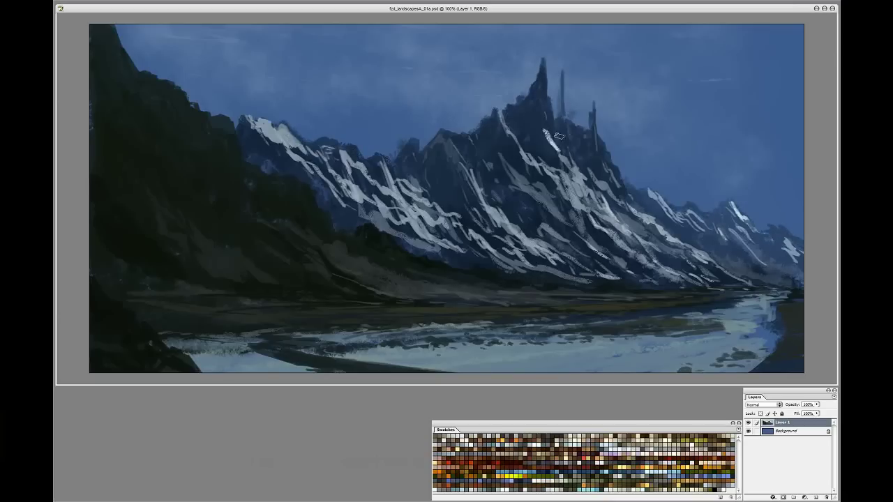
Brighten the snow highlights on the main mountain's lower slopes and paint dark vegetation along its foothills
drag(628, 244, 682, 276)
drag(660, 244, 750, 281)
drag(544, 256, 605, 266)
drag(444, 262, 476, 284)
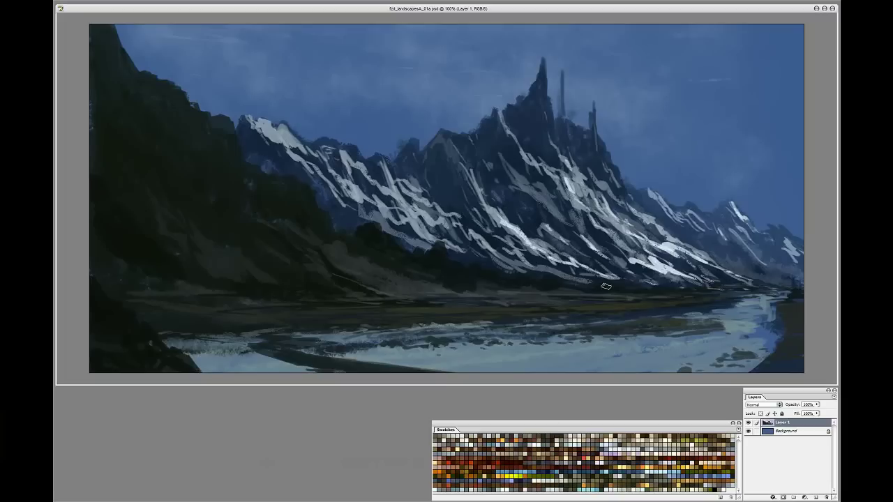
Change the brush, give the dark left hill a craggier silhouette, and extend the snowy ridge toward it
right_click(346, 179)
click(419, 300)
mouse_move(223, 129)
mouse_down()
mouse_move(220, 119)
mouse_move(313, 209)
mouse_up()
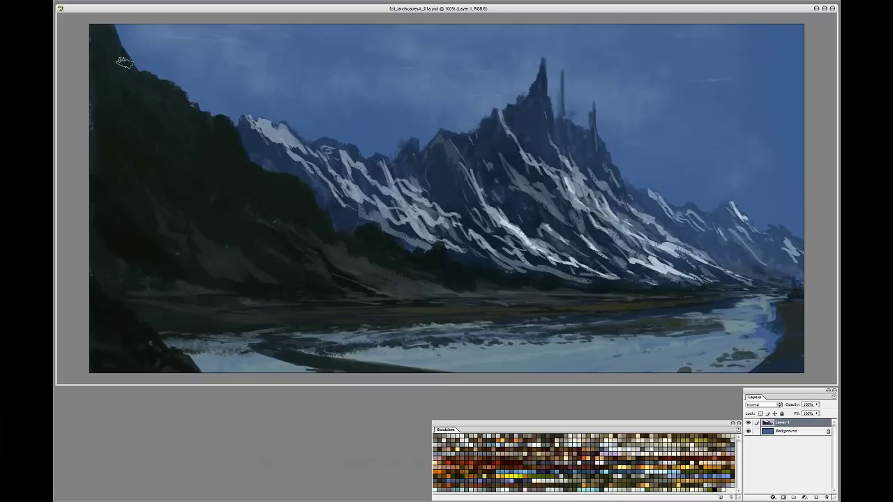
drag(129, 63, 163, 75)
drag(240, 121, 301, 167)
mouse_move(205, 99)
mouse_down()
mouse_move(246, 117)
mouse_move(245, 131)
mouse_up()
drag(207, 105, 224, 116)
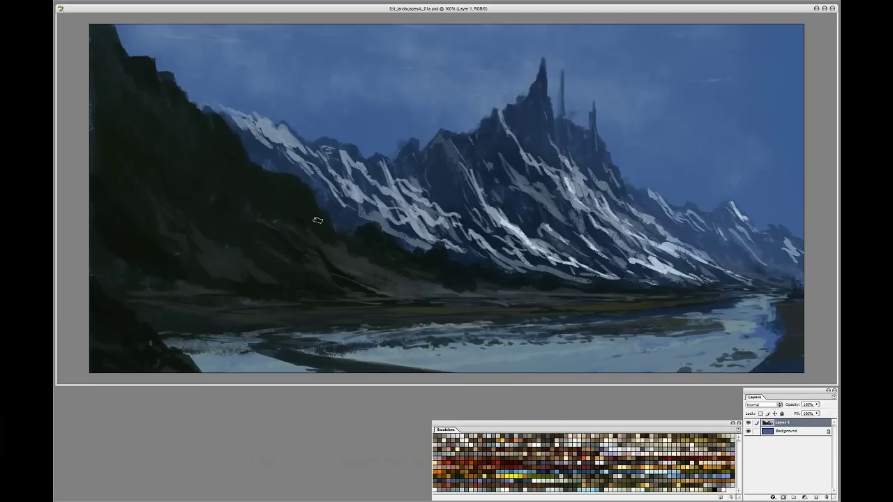
Paint a dark mound at the foot of the mountains and light brown streaks on the left hill's lower slope
drag(387, 285, 460, 300)
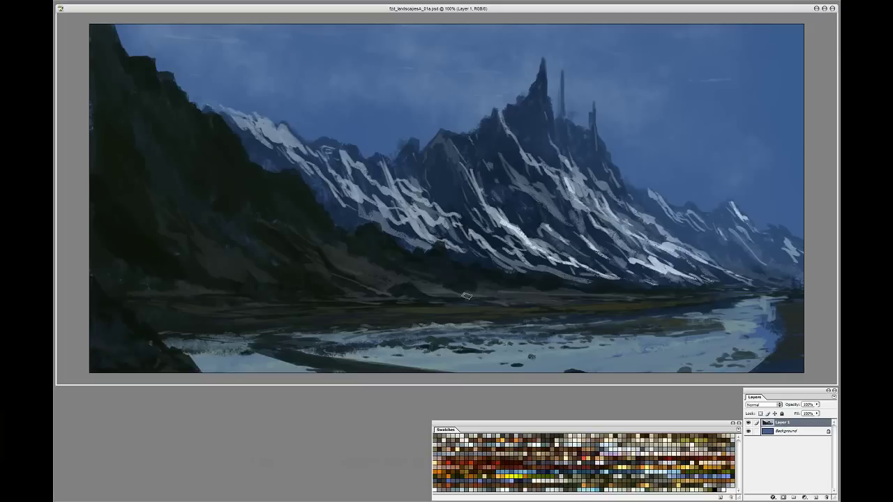
drag(246, 267, 306, 293)
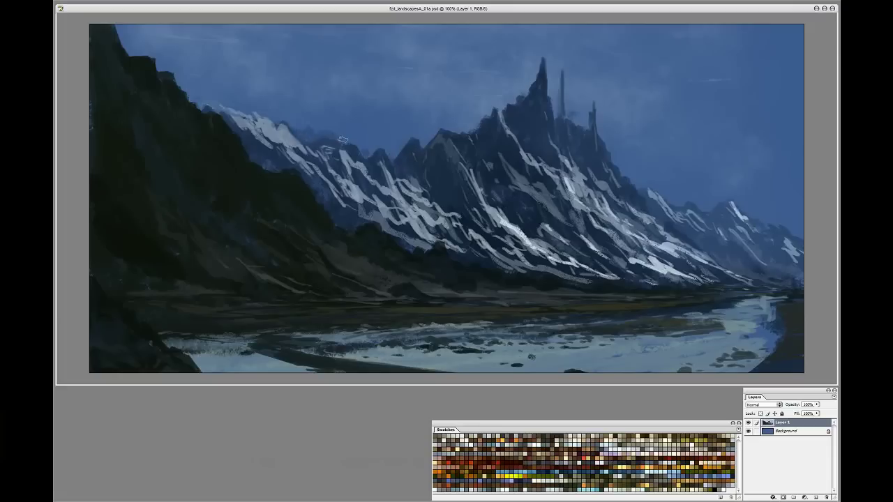
Add two new layers above the painted landscape layer
key(ctrl+shift+alt+n)
drag(817, 404, 793, 414)
key(ctrl+shift+alt+n)
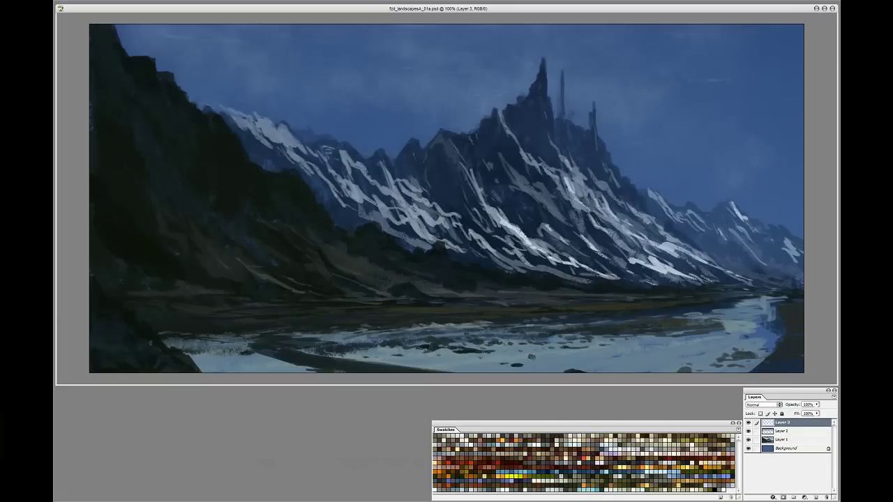
Paint pale water over the dark lower-right corner and refine the ripples and banks along the river
drag(729, 306, 648, 318)
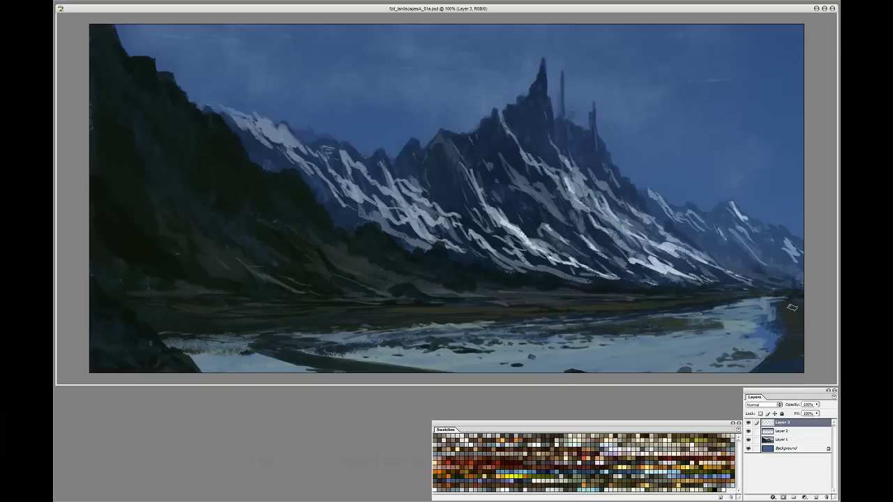
mouse_move(778, 328)
mouse_down()
mouse_move(742, 340)
mouse_move(802, 326)
mouse_move(753, 370)
mouse_move(742, 336)
mouse_move(690, 364)
mouse_move(746, 297)
mouse_up()
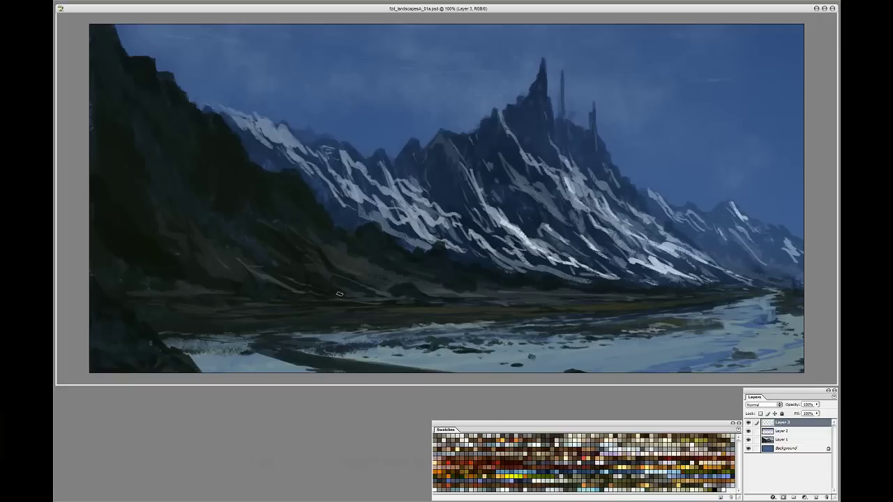
drag(689, 326, 648, 323)
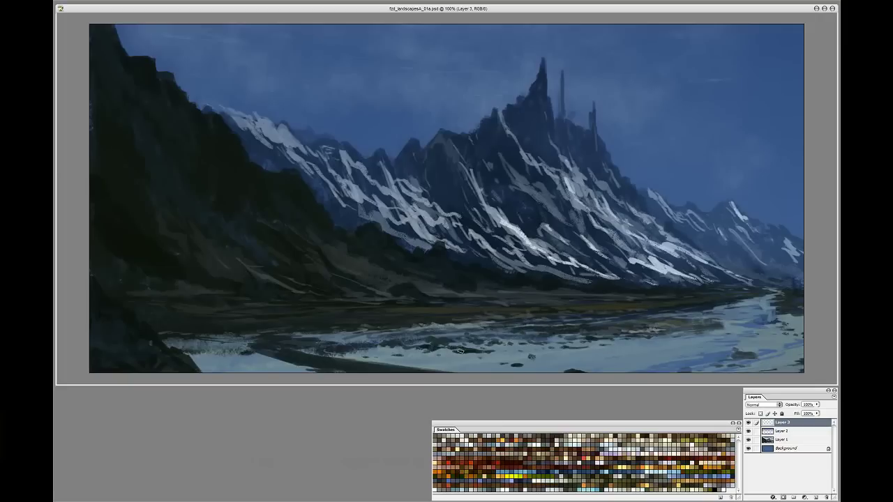
drag(428, 343, 245, 334)
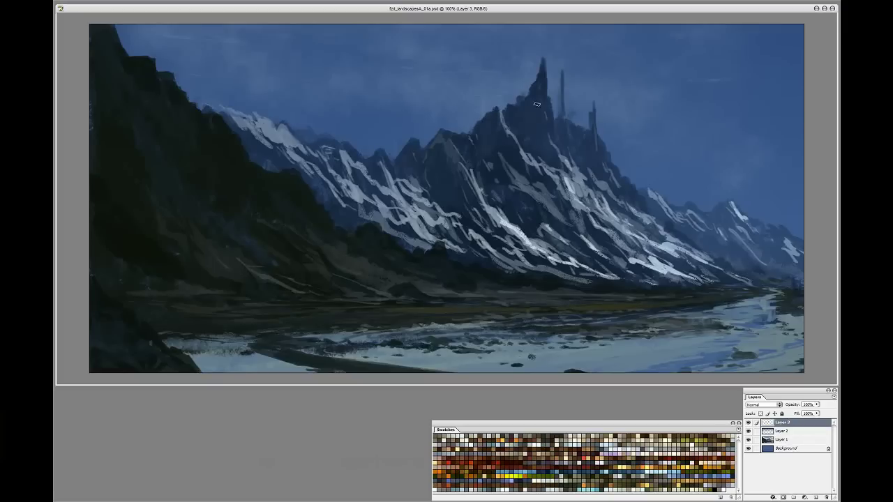
Flip the whole painting horizontally
key(ctrl+shift+h)
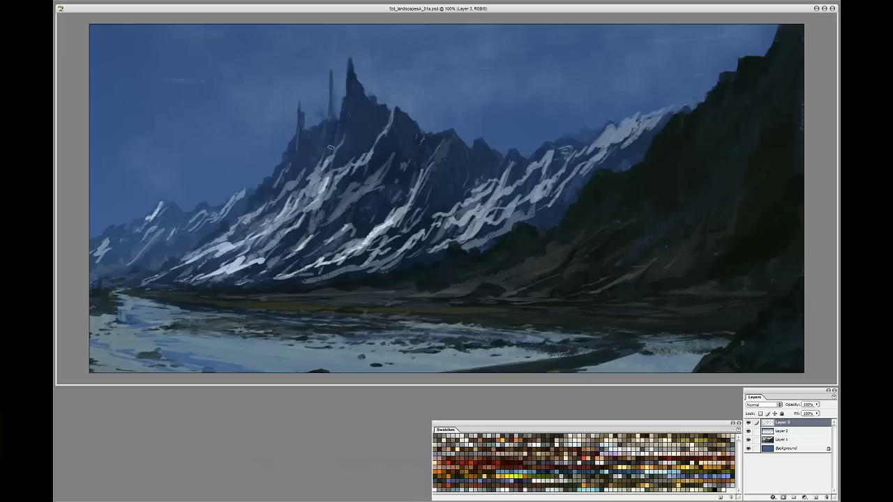
Paint a dark rock spire on the main mountain's left ridge and snow patches across the distant mountains on the left
drag(267, 143, 266, 157)
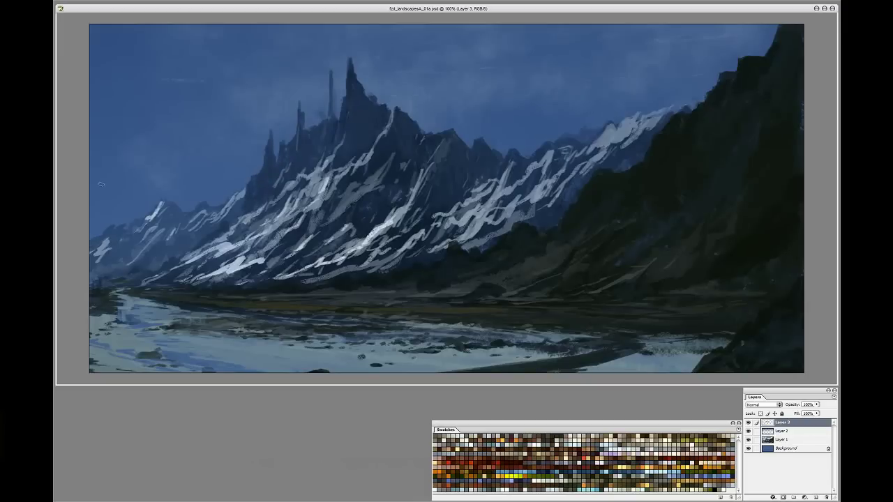
drag(116, 234, 188, 214)
mouse_move(109, 196)
mouse_down()
mouse_move(209, 230)
mouse_move(337, 217)
mouse_up()
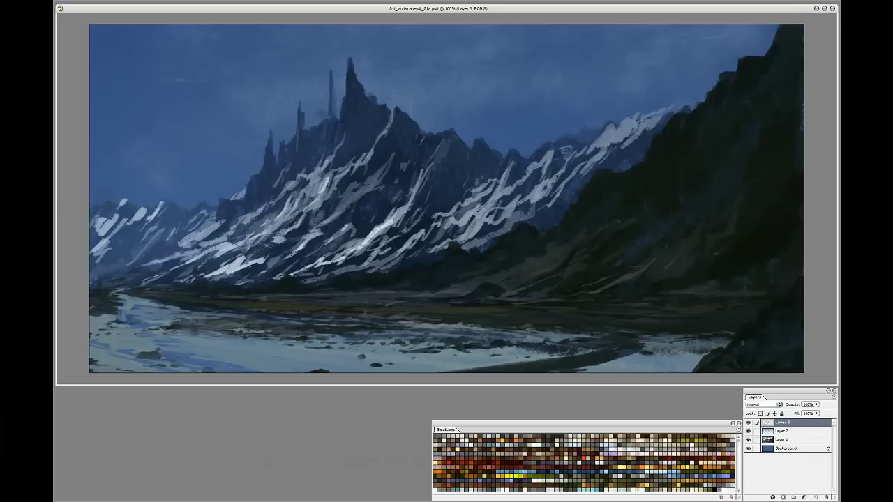
Strengthen the thin spires beside the main peak and paint more snow streaks down the main mountain's slopes
drag(334, 81, 315, 144)
drag(332, 179, 298, 214)
drag(455, 218, 407, 251)
drag(475, 203, 442, 218)
mouse_move(433, 216)
mouse_down()
mouse_move(391, 238)
mouse_move(343, 245)
mouse_up()
drag(435, 181, 411, 205)
Extend the dark lower-right bank into the water, touch up the river, and add dark bushes along the dark hill's lower ridge
drag(729, 340, 685, 365)
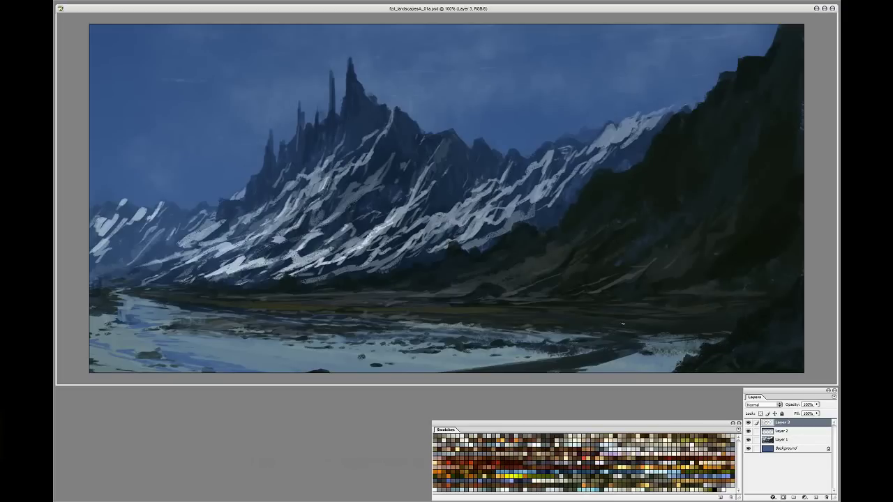
drag(466, 327, 378, 343)
drag(468, 246, 490, 237)
mouse_move(491, 223)
mouse_down()
mouse_move(479, 248)
mouse_move(464, 248)
mouse_up()
drag(492, 223, 513, 229)
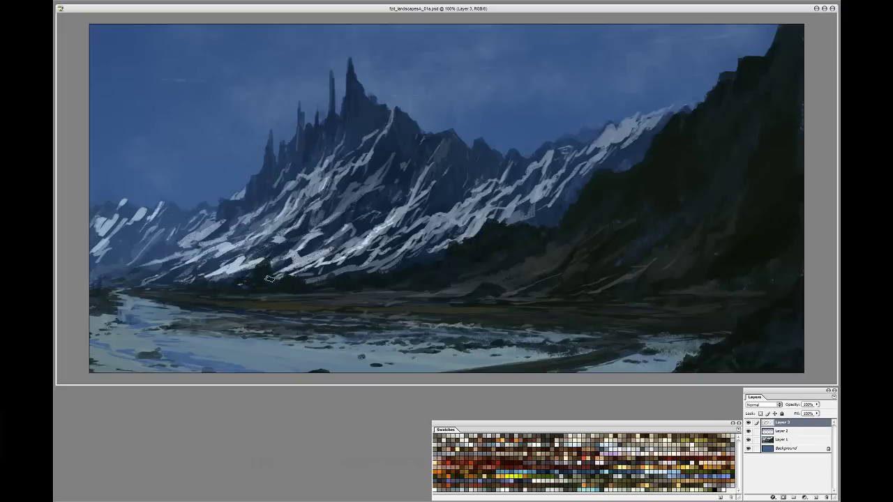
Paint dark trees and shrubs along the foot of the snowy mountains and refine the dark hill's ridge line
drag(341, 296, 443, 302)
mouse_move(320, 276)
mouse_down()
mouse_move(337, 275)
mouse_move(312, 273)
mouse_up()
drag(361, 260, 388, 265)
drag(167, 278, 137, 283)
drag(195, 276, 213, 274)
drag(207, 274, 238, 276)
drag(176, 279, 191, 276)
drag(224, 271, 244, 270)
drag(552, 225, 563, 213)
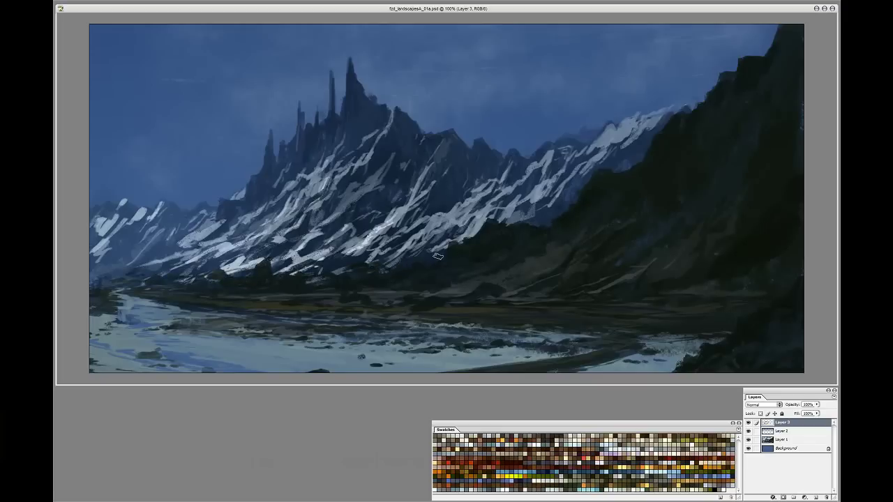
drag(694, 105, 574, 205)
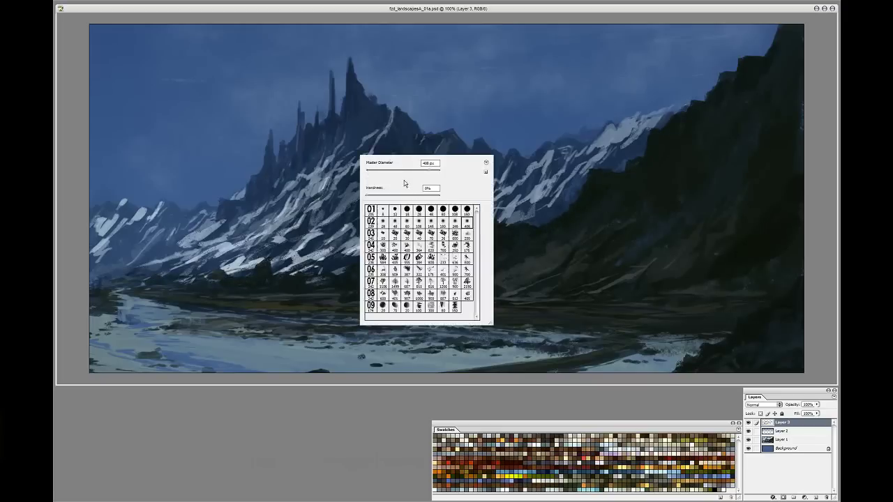
Flip the whole painting horizontally so the dark hill is on the left
right_click(419, 196)
key(Escape)
key(F2)
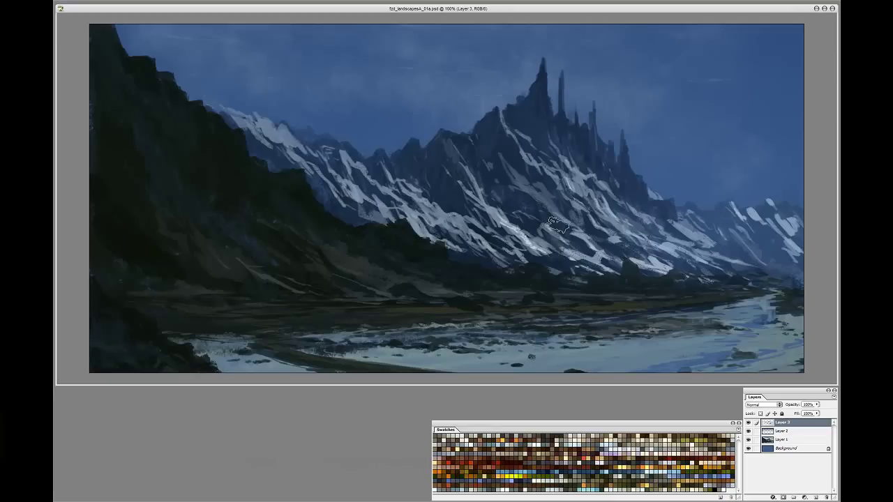
Refine the mountain ridges and add short snow strokes across the main mountain's right-hand slopes
drag(660, 246, 673, 252)
drag(215, 121, 397, 125)
click(485, 131)
drag(666, 244, 701, 248)
drag(642, 219, 665, 235)
drag(534, 191, 558, 212)
drag(573, 172, 587, 185)
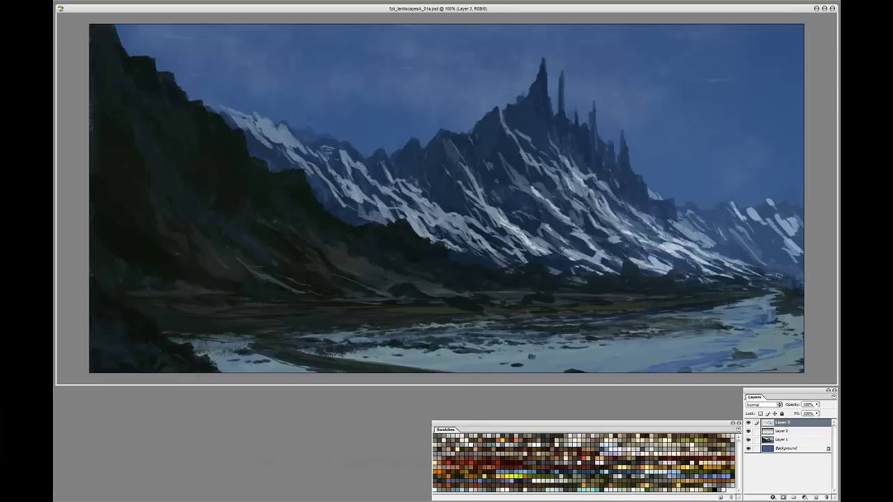
Paint dark ripples and small sandbanks across the middle and right part of the river
mouse_move(607, 310)
mouse_down()
mouse_move(327, 338)
mouse_move(412, 335)
mouse_up()
drag(348, 336, 415, 335)
drag(556, 350, 572, 350)
drag(636, 341, 678, 342)
mouse_move(682, 343)
mouse_down()
mouse_move(719, 343)
mouse_move(710, 345)
mouse_up()
mouse_move(704, 345)
mouse_down()
mouse_move(759, 339)
mouse_move(698, 332)
mouse_up()
drag(612, 339, 630, 339)
drag(736, 308, 762, 308)
drag(646, 340, 615, 341)
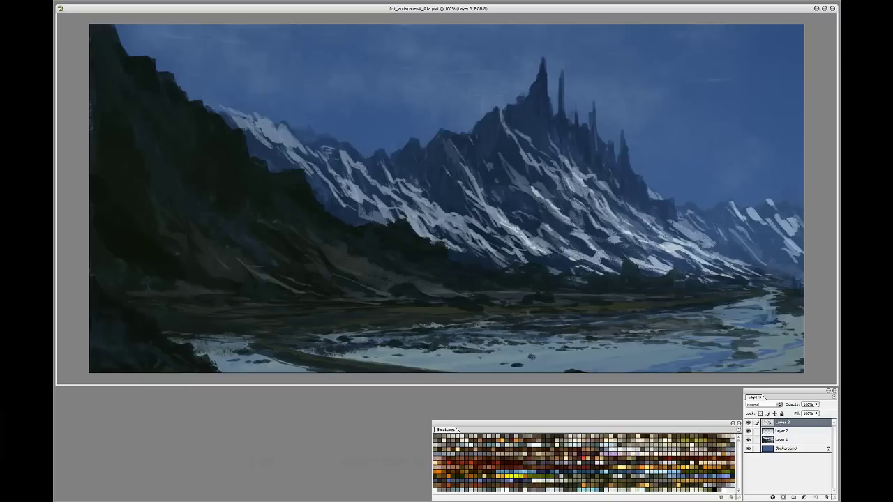
Add snow streaks on the main mountain's lower slopes and widen the dark trees at its foot
drag(554, 210, 563, 217)
drag(541, 219, 587, 251)
drag(519, 233, 555, 249)
drag(469, 218, 504, 235)
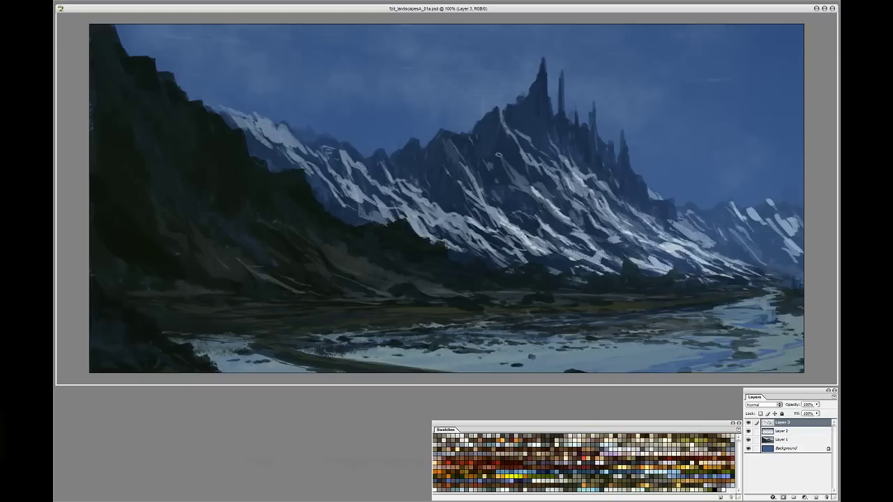
mouse_move(679, 282)
mouse_down()
mouse_move(573, 280)
mouse_move(628, 269)
mouse_move(598, 271)
mouse_up()
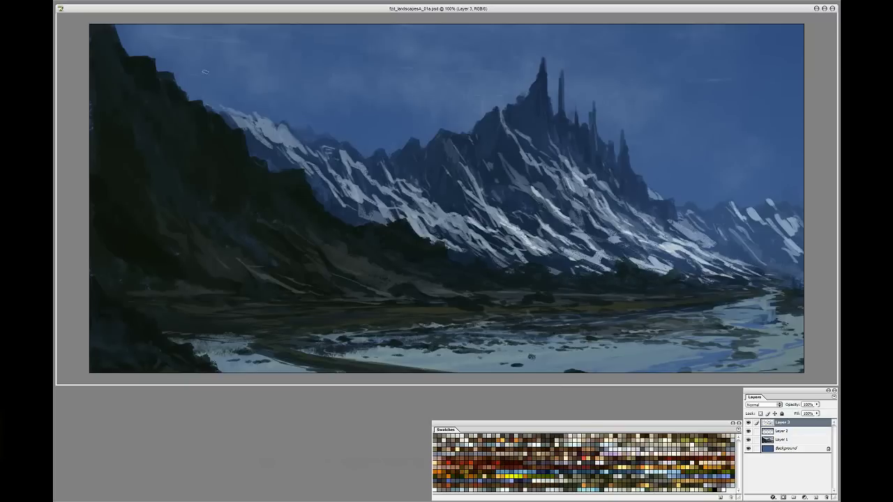
Reshape the dark left hill with a fuller, steeper ridge and refine its lower slope toward the plain
mouse_move(116, 27)
mouse_down()
mouse_move(123, 48)
mouse_move(235, 126)
mouse_move(151, 51)
mouse_move(222, 98)
mouse_move(240, 138)
mouse_up()
drag(307, 223, 364, 248)
drag(436, 268, 456, 276)
drag(466, 278, 506, 284)
Add a new layer in Color Dodge mode and choose a soft round brush at a reduced size
click(815, 497)
click(764, 405)
right_click(455, 174)
double_click(528, 229)
key(bracketleft)
key(bracketleft)
key(bracketleft)
key(bracketleft)
Paint a warm glow over the grassy plain and the right part of the river
drag(573, 307, 705, 303)
drag(467, 302, 391, 307)
drag(697, 297, 767, 298)
drag(742, 343, 467, 361)
drag(680, 355, 775, 339)
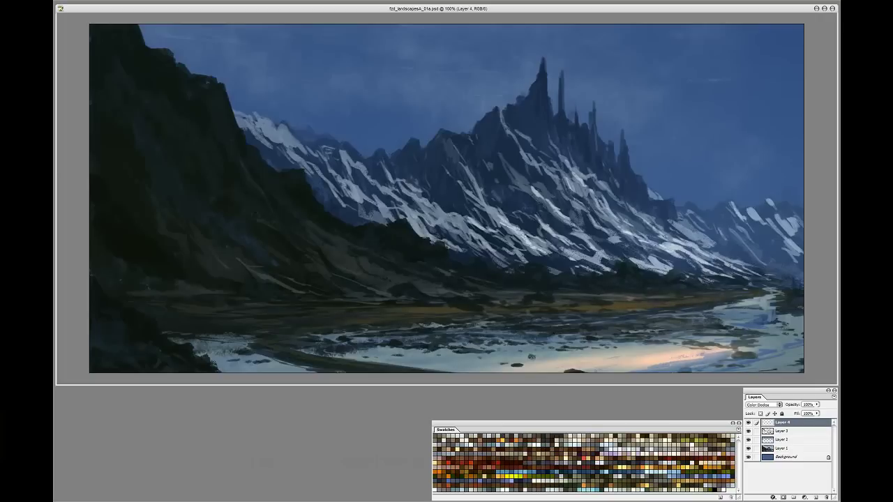
drag(738, 318, 767, 304)
Enlarge the brush and spread the glow over the river, the plain and the main mountain's snowy slopes
key(bracketright)
key(bracketright)
key(bracketright)
key(bracketright)
drag(668, 355, 405, 353)
drag(601, 209, 701, 255)
drag(703, 298, 489, 299)
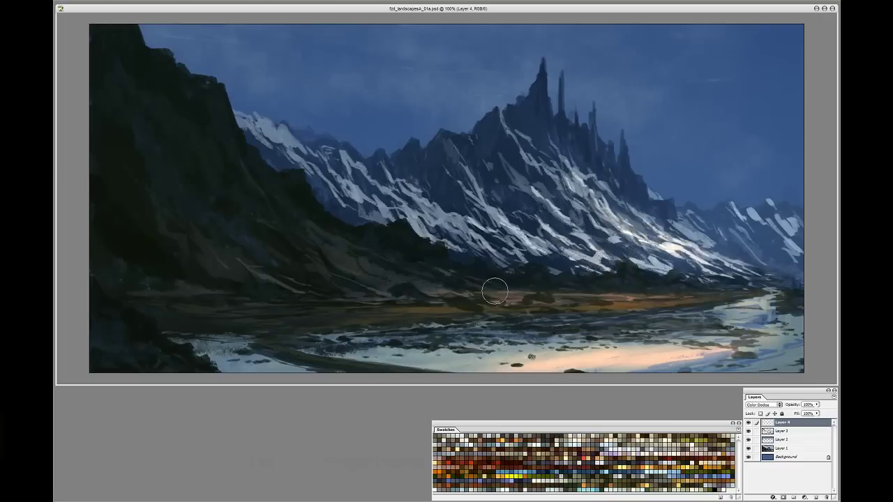
drag(680, 357, 776, 317)
drag(476, 182, 545, 244)
drag(551, 168, 732, 266)
drag(359, 167, 516, 256)
Shift the glow layer from warm orange to a cooler yellow-green tone with Hue/Saturation
key(ctrl+u)
drag(552, 187, 391, 285)
drag(380, 335, 363, 334)
drag(379, 316, 384, 317)
click(455, 300)
Add a layer above Layer 3, fill it with dark blue, and change its blend mode and opacity to tint the painting
click(781, 431)
click(815, 497)
key(alt+BackSpace)
click(764, 404)
click(757, 299)
drag(816, 405, 792, 408)
Paint more glow on Layer 4 over the grassy plain and the snow in the middle of the mountains
click(783, 423)
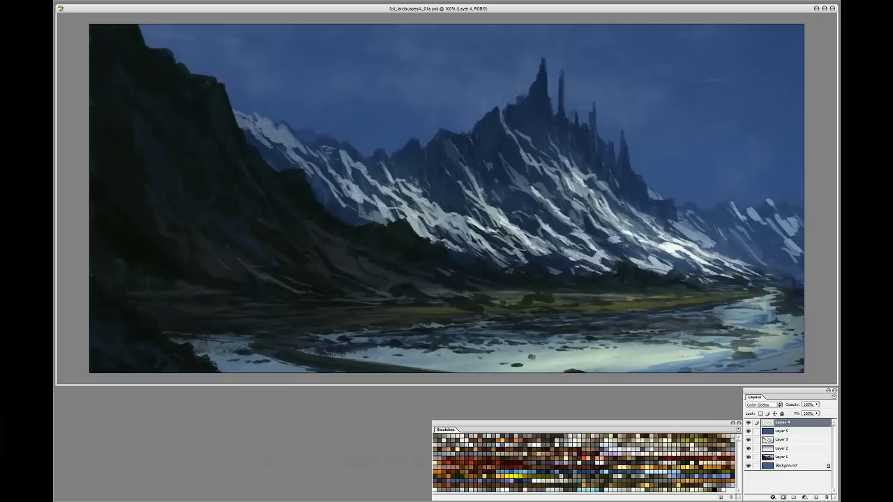
drag(654, 310, 600, 312)
drag(691, 292, 602, 292)
drag(467, 217, 491, 239)
drag(411, 212, 430, 238)
Add a Levels adjustment layer that brightens the painting's highlights and midtones
click(804, 497)
click(812, 402)
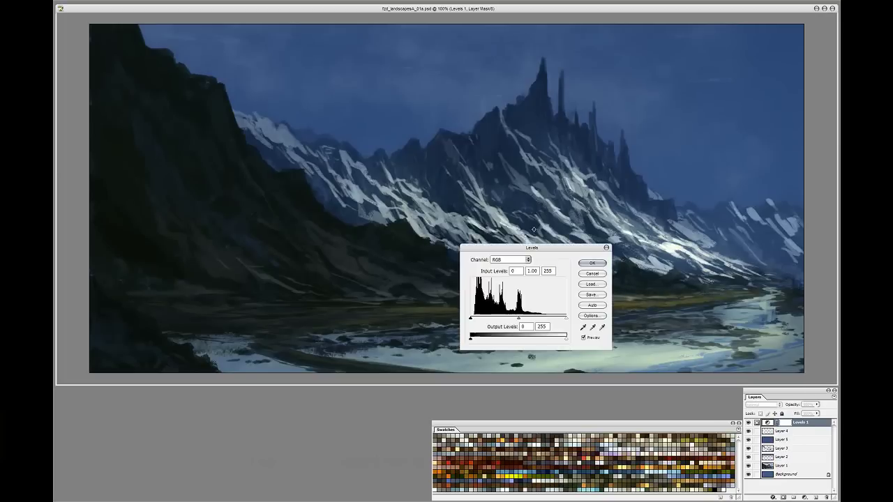
drag(567, 319, 561, 319)
drag(516, 319, 513, 321)
click(592, 263)
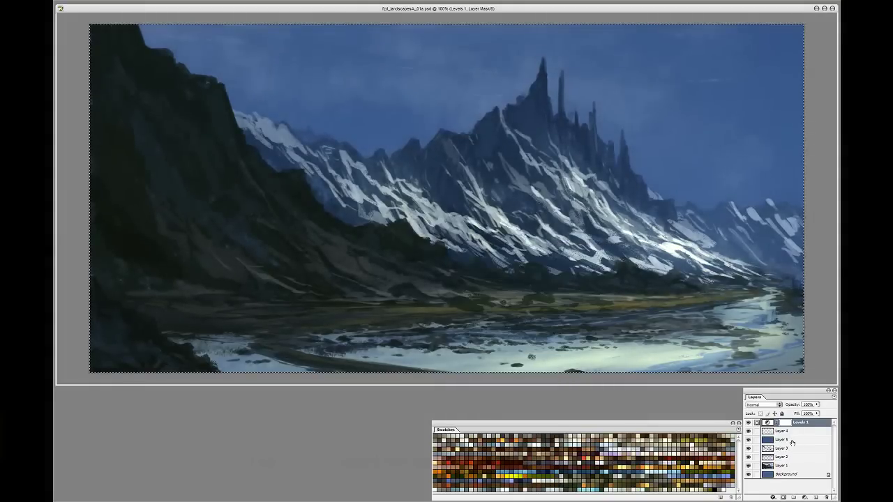
Merge all layers into the background and save the painting as fzd_landscapesA_01b.psd
key(ctrl+shift+e)
key(ctrl+shift+s)
text(b)
key(Return)
Add a new layer, choose a painting brush, and paint dark shrubs along the foot of the main mountain
click(815, 497)
right_click(475, 180)
click(408, 235)
drag(511, 269, 537, 275)
drag(615, 268, 687, 282)
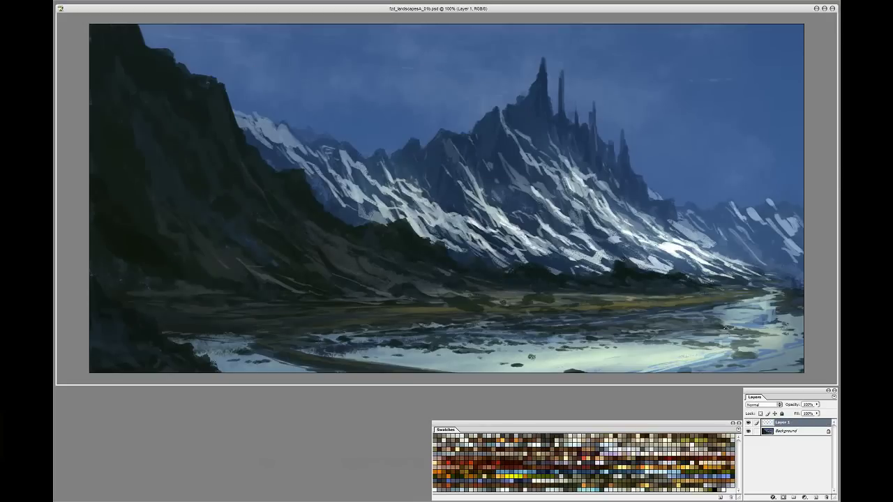
Paint pale water streaks at the river's left end and refine the edge of the dark lower-left bank
drag(367, 348, 488, 358)
drag(244, 325, 288, 329)
drag(160, 322, 290, 326)
drag(195, 352, 226, 371)
drag(140, 331, 165, 352)
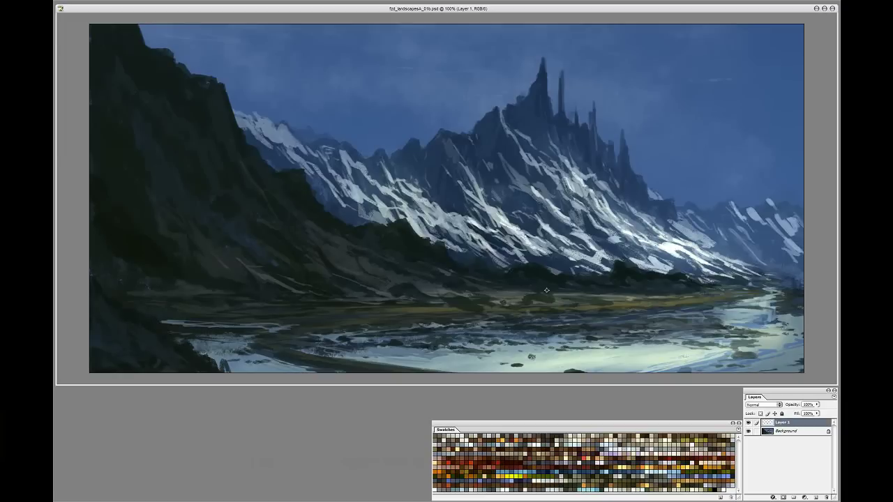
Touch up the grass on the right of the plain and smooth the dark left hill's upper ridge
drag(630, 293, 688, 291)
drag(219, 80, 239, 127)
drag(168, 50, 179, 66)
Paint bright snow strokes on the main mountain's slopes and on the distant peaks at the far right
drag(447, 158, 477, 207)
drag(458, 204, 500, 244)
drag(543, 256, 574, 271)
drag(653, 226, 696, 256)
mouse_move(730, 200)
mouse_down()
mouse_move(746, 219)
mouse_move(783, 233)
mouse_up()
drag(691, 204, 719, 226)
mouse_move(738, 256)
mouse_down()
mouse_move(756, 269)
mouse_move(779, 267)
mouse_up()
Paint small dark trees along the far right bank and mountain foot, and refine the bushes and grass on the plain
mouse_move(789, 265)
mouse_down()
mouse_move(802, 269)
mouse_move(801, 287)
mouse_up()
drag(790, 274, 779, 280)
drag(769, 277, 703, 282)
drag(689, 278, 681, 272)
drag(451, 294, 434, 302)
drag(494, 304, 500, 307)
drag(521, 299, 525, 296)
drag(640, 299, 602, 296)
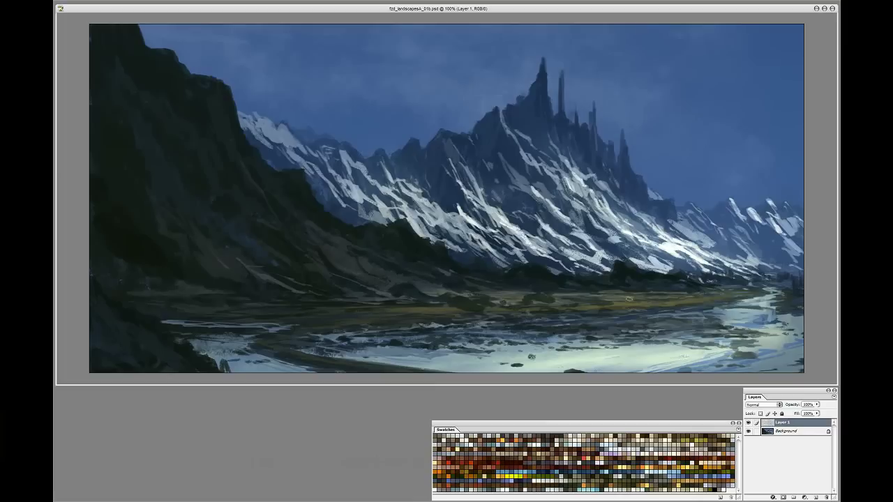
Refine the snow highlights and shadows across the main mountain's lower slopes and the ridge left of it
drag(627, 226, 705, 255)
drag(578, 215, 621, 243)
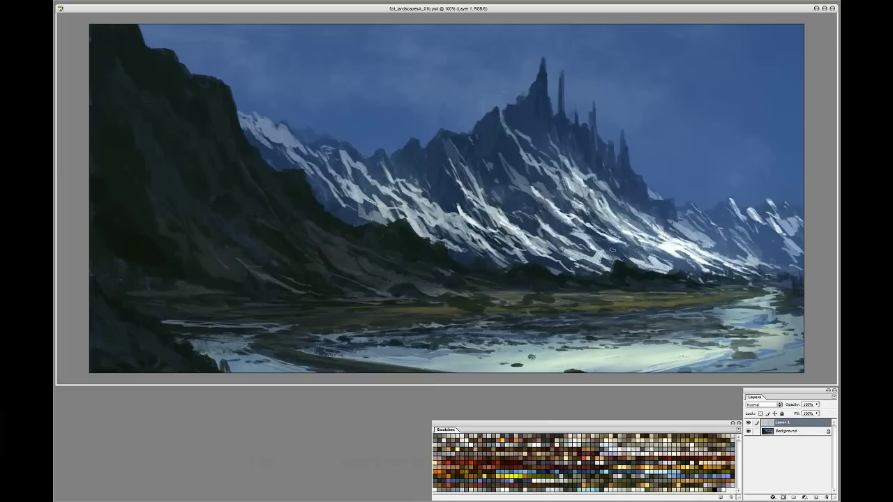
drag(505, 248, 578, 264)
drag(397, 168, 428, 201)
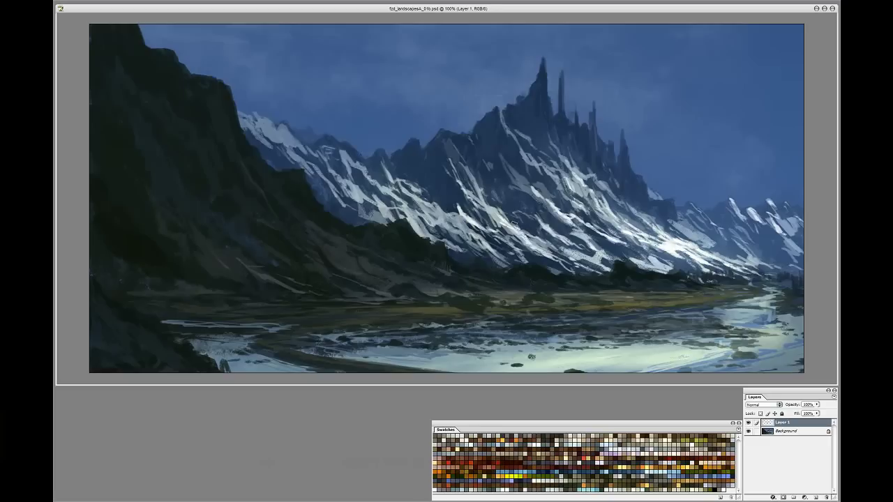
Paint dark ripples and thin sandbars through the pale water across the lower part of the river
mouse_move(279, 335)
mouse_down()
mouse_move(257, 341)
mouse_move(290, 354)
mouse_up()
drag(370, 364, 564, 372)
drag(356, 351, 406, 359)
drag(628, 352, 690, 342)
drag(554, 355, 610, 354)
drag(481, 357, 570, 349)
drag(533, 350, 611, 339)
drag(656, 348, 678, 345)
Add fine ripples and stones along the river's upper bank and darken the bushes on the plain
drag(608, 321, 649, 317)
drag(604, 326, 555, 329)
drag(487, 331, 546, 328)
drag(597, 335, 611, 335)
drag(668, 313, 648, 314)
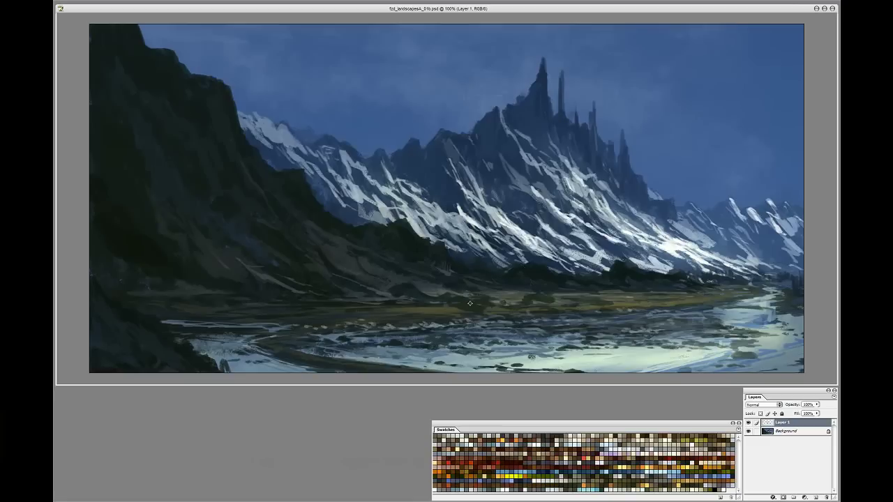
mouse_move(409, 283)
mouse_down()
mouse_move(466, 300)
mouse_move(551, 305)
mouse_move(643, 294)
mouse_up()
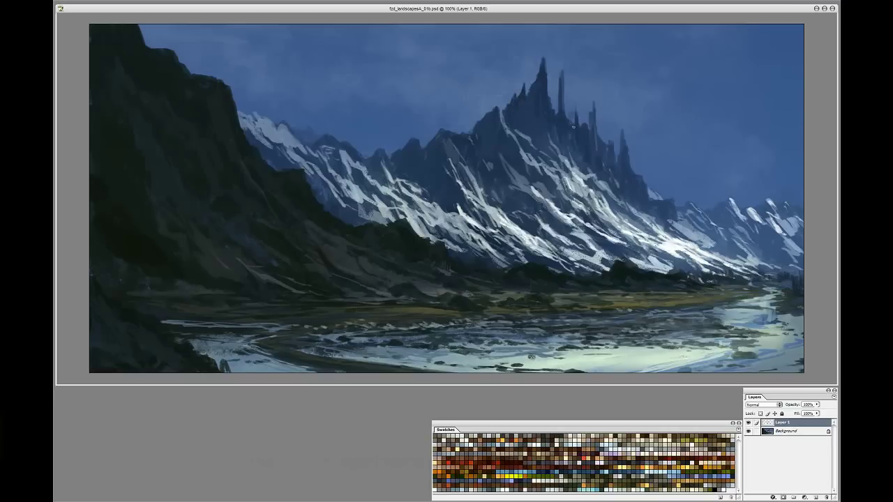
Add a small dark spire right of the main peak and thin snow streaks down the slope below the peak
drag(596, 128, 610, 146)
drag(539, 117, 562, 171)
drag(527, 139, 539, 153)
drag(500, 146, 537, 207)
drag(503, 181, 513, 208)
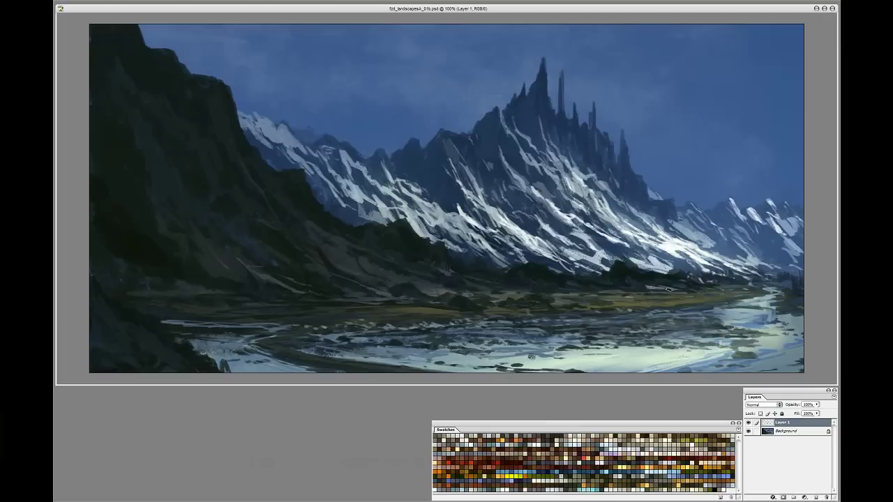
Brush pale highlights and blue ripples across the river's far bend and its bright lower stretch
drag(722, 321, 763, 318)
drag(766, 336, 800, 334)
drag(772, 304, 759, 316)
drag(767, 314, 681, 314)
drag(743, 324, 766, 322)
mouse_move(699, 344)
mouse_down()
mouse_move(778, 339)
mouse_move(656, 358)
mouse_move(442, 346)
mouse_up()
drag(776, 297, 753, 304)
drag(762, 284, 779, 288)
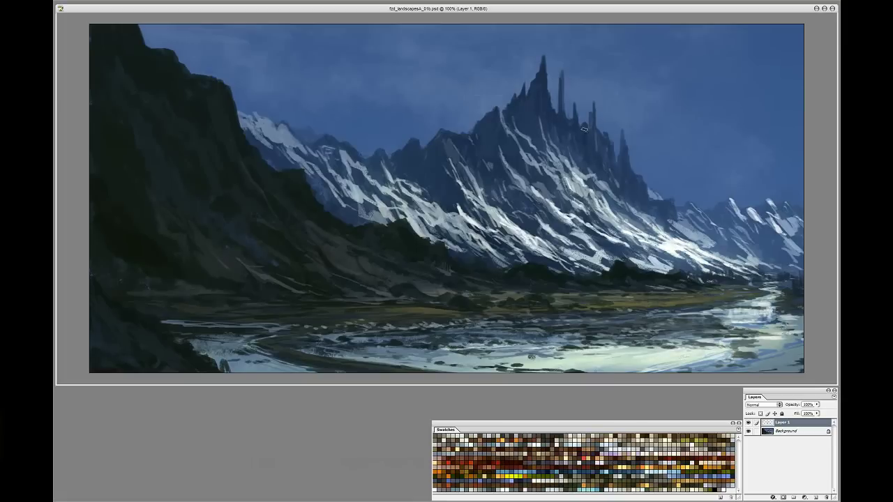
Touch up the dark rock on the main mountain's upper face and the base of the distant snowy ridge
key(ctrl+minus)
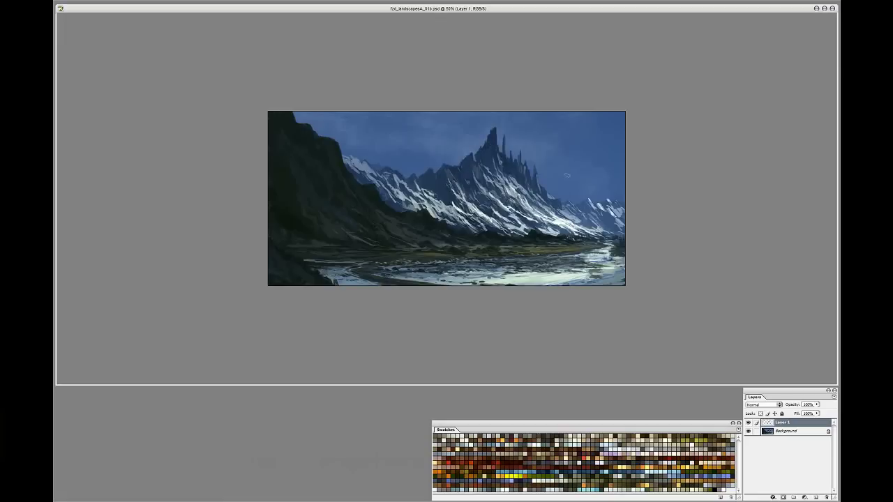
mouse_move(471, 176)
mouse_down()
mouse_move(479, 194)
mouse_move(524, 188)
mouse_up()
drag(437, 175, 443, 194)
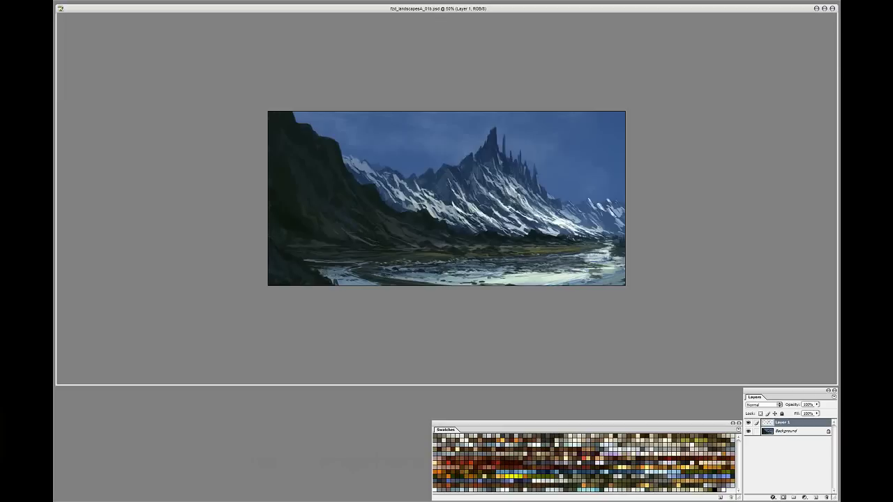
drag(591, 216, 622, 227)
Broaden the main peak's summit and extend the dark foreground slope down to the river's near edge
right_click(557, 169)
double_click(578, 221)
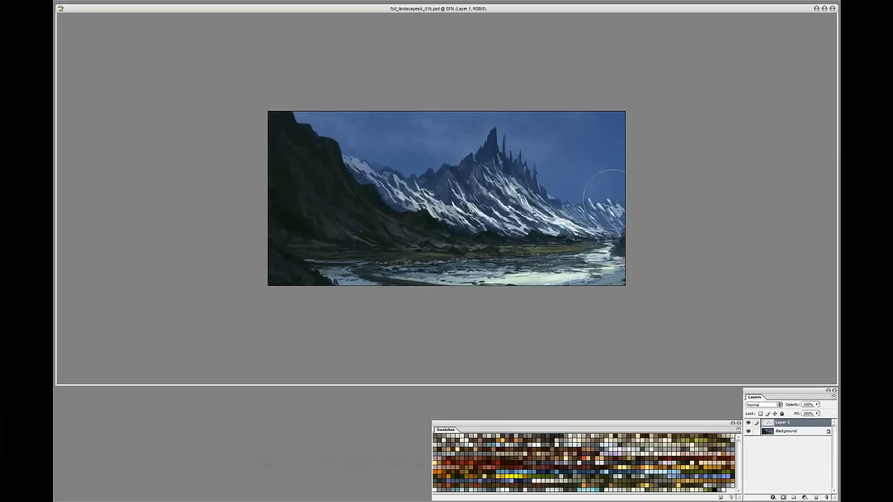
right_click(491, 237)
double_click(508, 290)
key(ctrl+plus)
key(ctrl+plus)
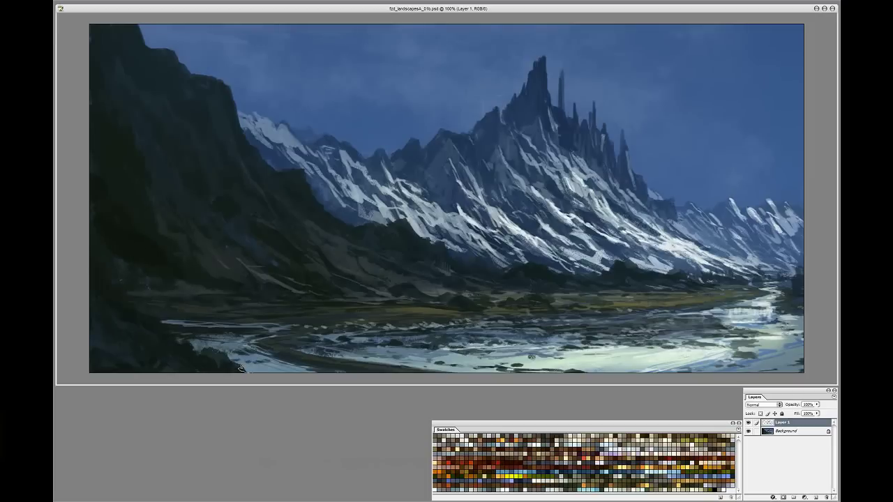
Paint a soft pale cloud in the sky between the dark hill and the main peak
right_click(400, 79)
double_click(457, 131)
mouse_move(460, 85)
mouse_down()
mouse_move(433, 50)
mouse_move(489, 49)
mouse_up()
right_click(436, 158)
double_click(456, 240)
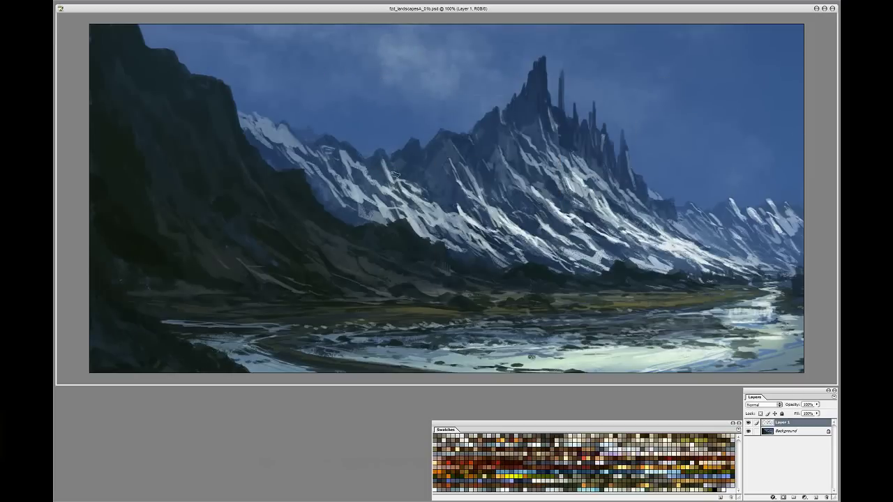
key(ctrl+minus)
key(ctrl+plus)
Add dark rock strokes along the main mountain's right shoulder and below its spires
drag(677, 212, 704, 240)
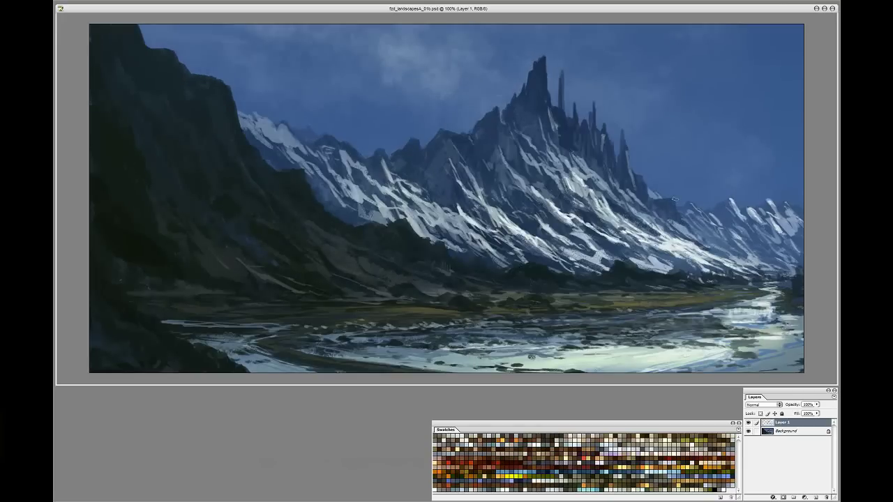
drag(671, 200, 679, 212)
drag(620, 188, 637, 198)
mouse_move(575, 156)
mouse_down()
mouse_move(601, 194)
mouse_move(584, 181)
mouse_up()
Brighten the plain with thin yellow-ochre grass strokes along the far side of the river
right_click(290, 194)
double_click(329, 162)
click(482, 131)
drag(668, 299, 692, 300)
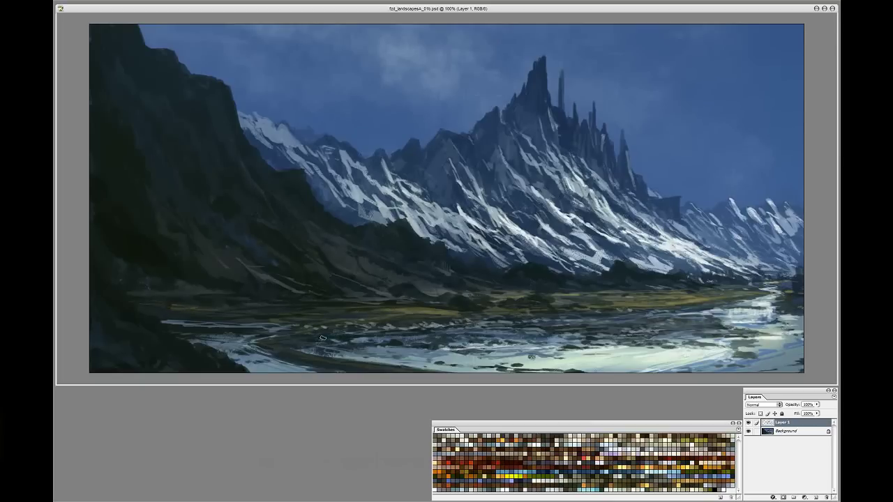
Paint pale ripples and thin banks over the river's lower-left stretch beside the foreground slope
mouse_move(240, 340)
mouse_down()
mouse_move(255, 350)
mouse_move(322, 345)
mouse_up()
mouse_move(268, 344)
mouse_down()
mouse_move(340, 339)
mouse_move(336, 347)
mouse_up()
mouse_move(280, 358)
mouse_down()
mouse_move(328, 348)
mouse_move(314, 362)
mouse_move(349, 341)
mouse_move(309, 372)
mouse_move(321, 371)
mouse_up()
mouse_move(303, 343)
mouse_down()
mouse_move(370, 344)
mouse_move(340, 339)
mouse_up()
drag(362, 367, 423, 372)
drag(306, 371, 386, 371)
drag(267, 359, 304, 360)
Add a new layer and brush soft blue haze over the foot of the dark hill
right_click(241, 195)
click(815, 497)
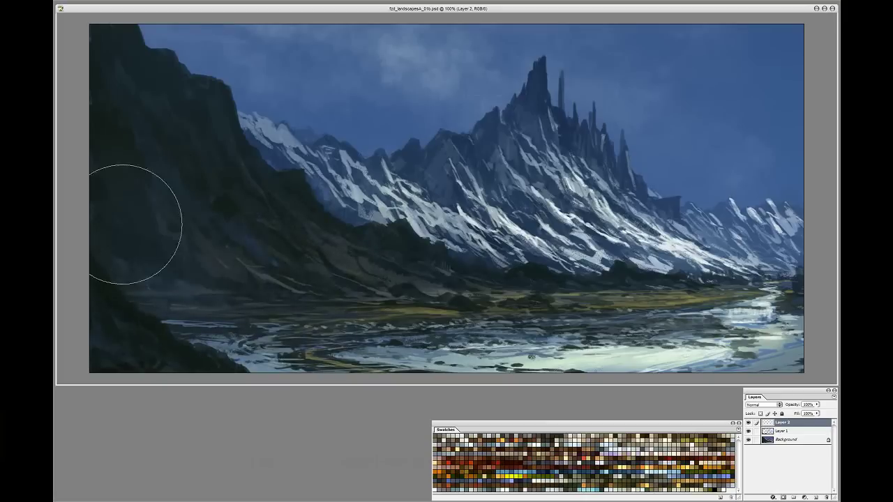
right_click(262, 268)
click(816, 496)
drag(112, 221, 99, 258)
drag(119, 270, 131, 293)
key(ctrl+alt+z)
key(ctrl+alt+z)
key(ctrl+alt+z)
Paint dark jagged rocks over the lower-left foreground, descending to the river's edge
mouse_move(126, 255)
mouse_down()
mouse_move(134, 290)
mouse_move(201, 339)
mouse_up()
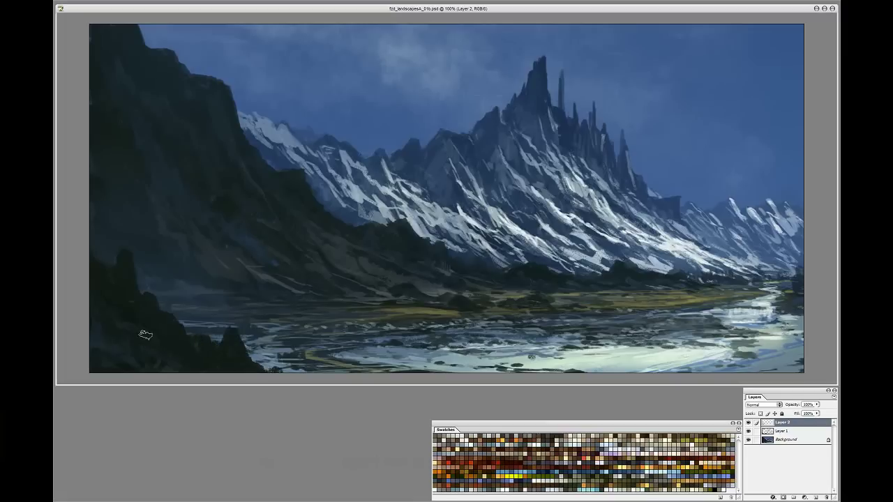
mouse_move(98, 284)
mouse_down()
mouse_move(188, 345)
mouse_move(279, 369)
mouse_up()
drag(142, 311, 100, 360)
drag(251, 361, 285, 371)
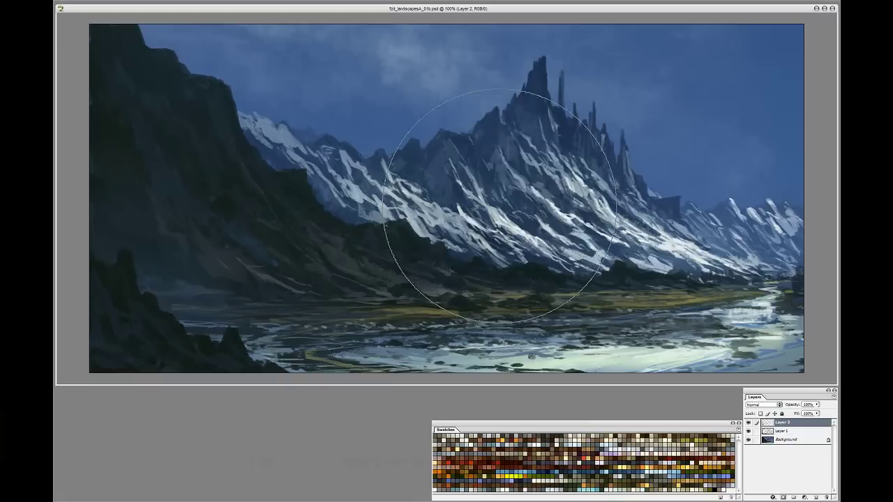
Add a Color Dodge layer and softly brighten the sky around the main peak with a large brush
click(815, 497)
click(779, 405)
drag(704, 126, 593, 140)
key(ctrl+minus)
key(ctrl+minus)
key(ctrl+minus)
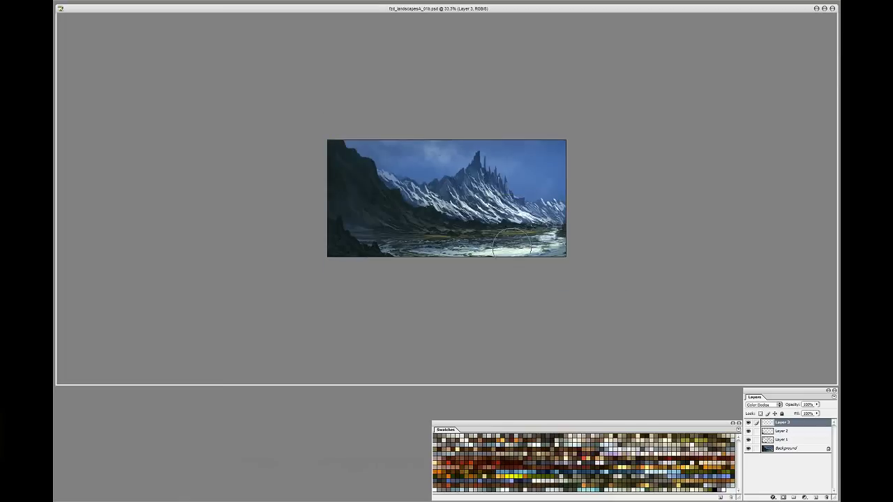
Add another new layer and merge the painted layers beneath it into the background
click(816, 497)
click(783, 431)
key(ctrl+e)
key(ctrl+e)
key(ctrl+e)
click(783, 422)
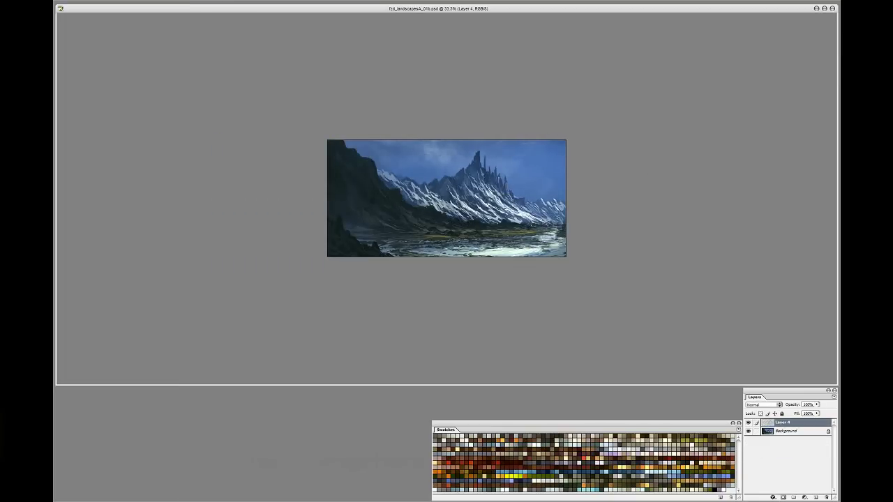
Flip the canvas horizontally to check the composition and merge the top layer into the background
key(bracketleft)
key(bracketleft)
key(bracketleft)
key(bracketleft)
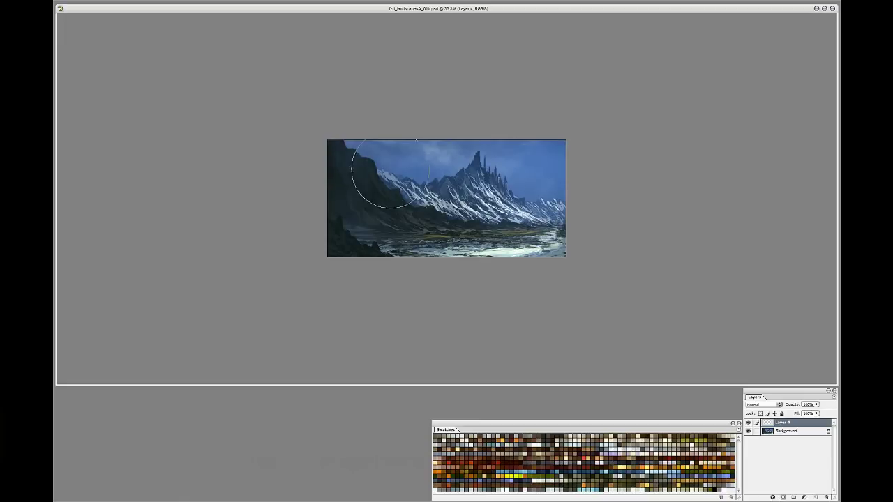
drag(816, 404, 808, 410)
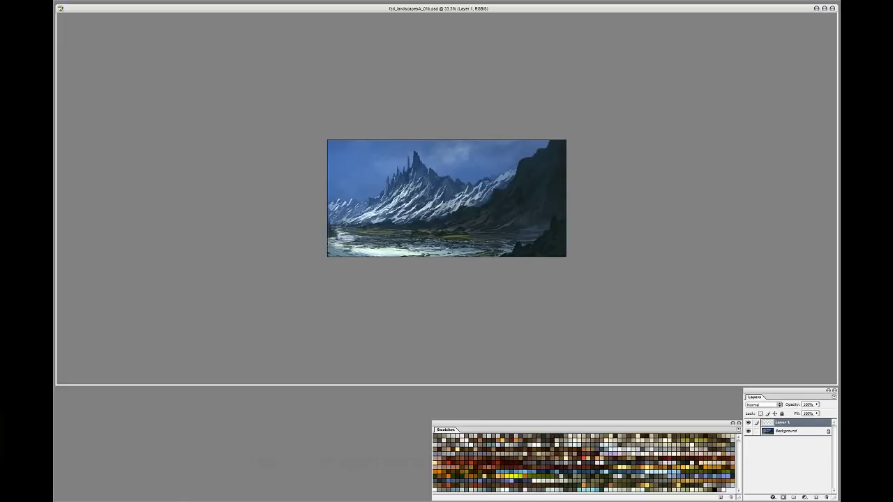
key(ctrl+plus)
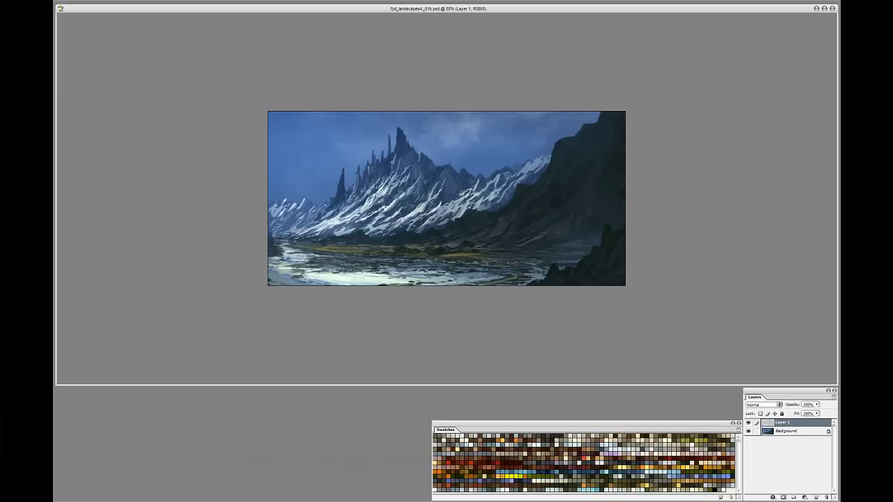
key(ctrl+e)
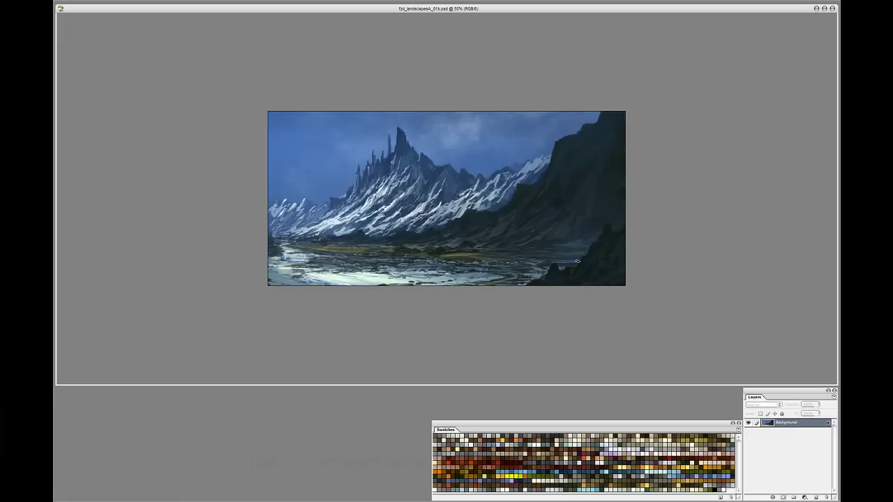
Flip the canvas horizontally back to its original orientation
key(ctrl+alt+0)
key(alt+i)
key(e)
key(h)
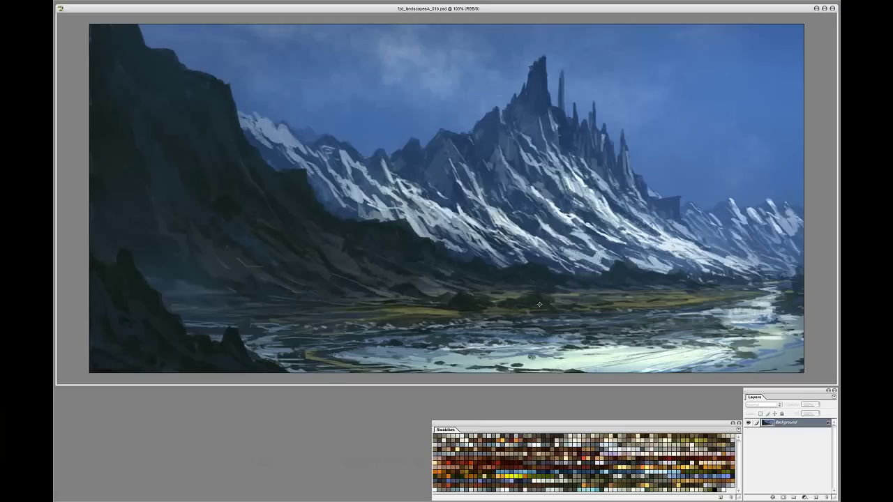
Paint short ripples and dark sandbars across the middle of the river
drag(545, 325, 563, 325)
drag(487, 325, 575, 338)
drag(497, 334, 555, 338)
drag(403, 338, 425, 339)
drag(458, 341, 477, 342)
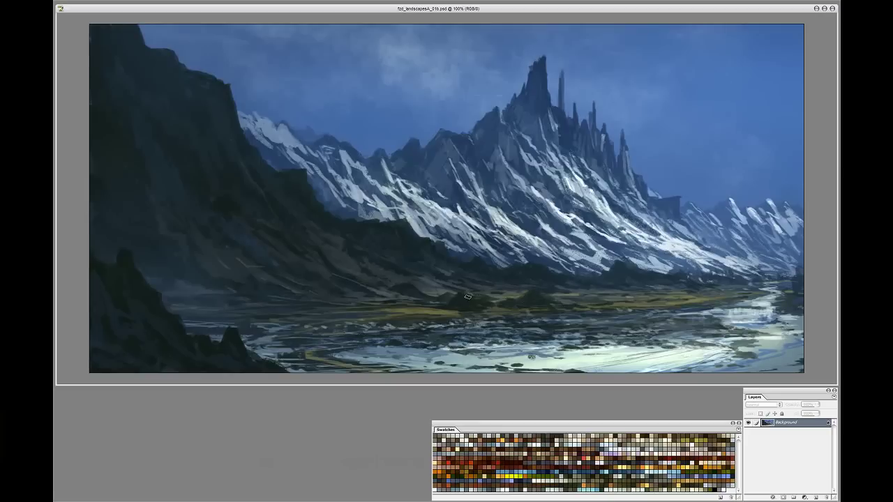
Darken the bushes on the plain and add thin grass strokes along the foot of the hill
drag(426, 303, 447, 301)
drag(376, 310, 396, 310)
drag(301, 311, 384, 304)
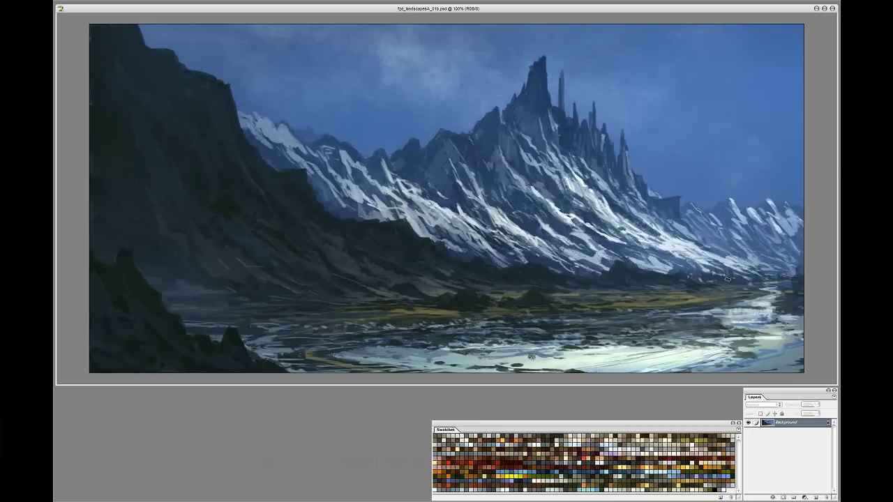
Brush diagonal rock strokes down the dark hill's lower slopes toward the plain
mouse_move(206, 242)
mouse_down()
mouse_move(223, 270)
mouse_move(247, 281)
mouse_up()
mouse_move(197, 244)
mouse_down()
mouse_move(202, 265)
mouse_move(262, 287)
mouse_up()
mouse_move(179, 227)
mouse_down()
mouse_move(183, 239)
mouse_move(246, 266)
mouse_up()
mouse_move(194, 279)
mouse_down()
mouse_move(203, 295)
mouse_move(237, 303)
mouse_up()
drag(274, 294, 292, 305)
drag(282, 283, 327, 304)
drag(308, 283, 331, 300)
drag(333, 294, 349, 301)
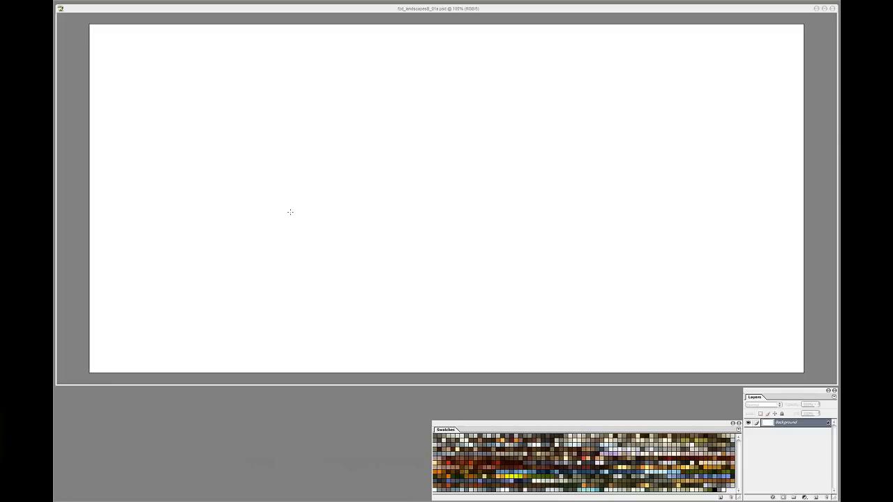
Fill the new blank canvas with dark slate blue and paint a broad band of grey clouds across the sky
drag(309, 11, 314, 13)
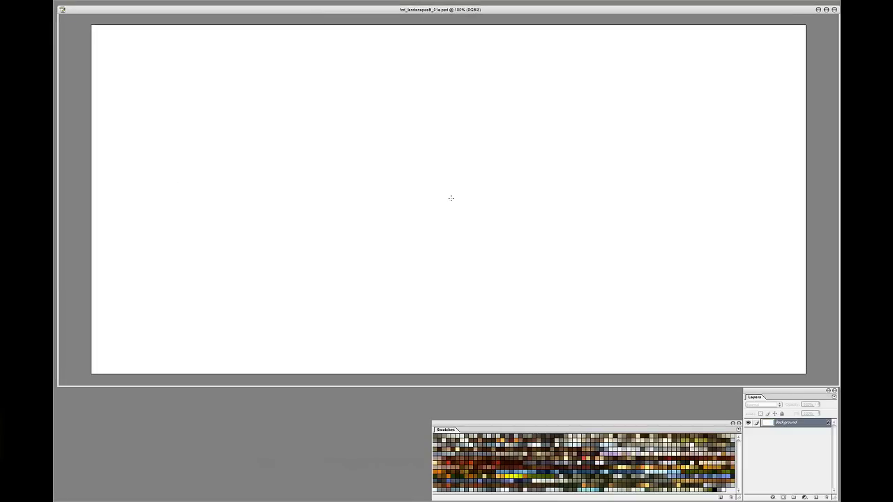
drag(167, 84, 328, 119)
drag(494, 120, 767, 209)
drag(376, 154, 202, 108)
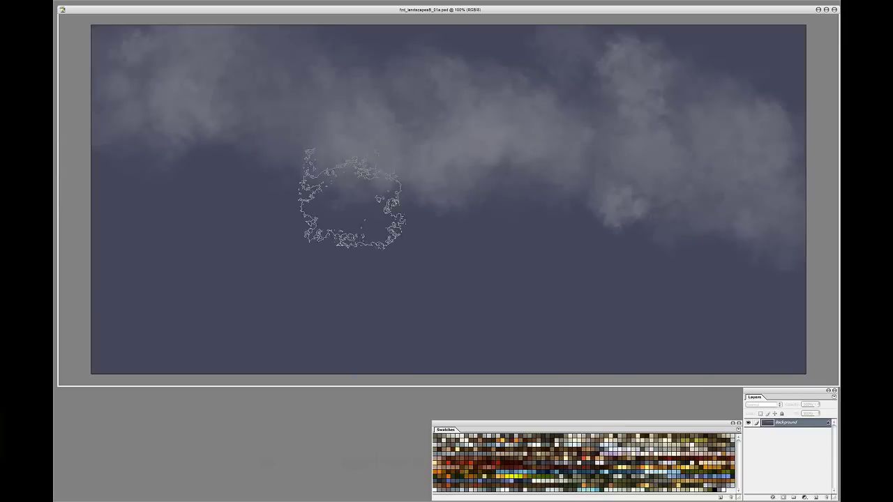
Break up the cloud band with blue gaps and add lighter cloud puffs in the middle and at left
drag(502, 132, 349, 168)
drag(265, 112, 146, 125)
drag(527, 42, 537, 84)
drag(446, 174, 551, 167)
click(409, 153)
drag(442, 76, 464, 119)
drag(488, 84, 481, 209)
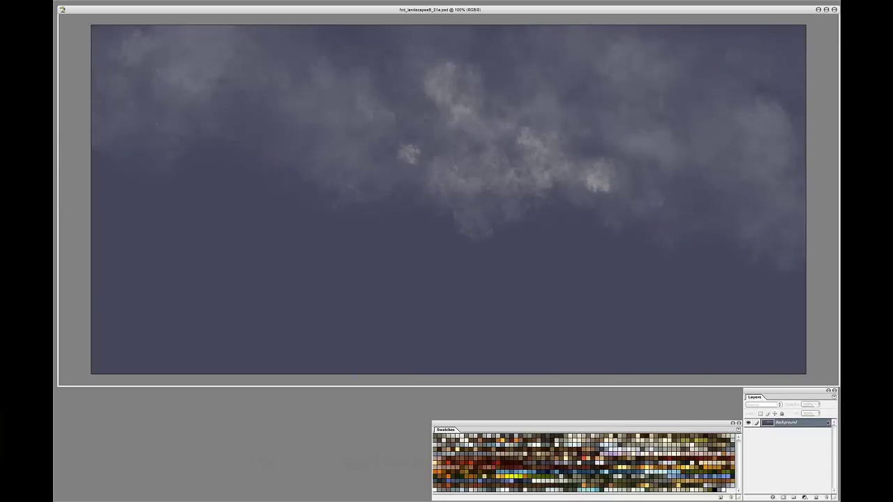
mouse_move(186, 138)
mouse_down()
mouse_move(327, 213)
mouse_move(514, 223)
mouse_move(264, 70)
mouse_up()
Block in dark ground along the canvas's lower edge and right corner with a smaller textured brush
right_click(371, 215)
double_click(425, 327)
key(bracketleft)
key(bracketleft)
key(bracketleft)
drag(513, 368, 702, 365)
drag(601, 365, 801, 364)
mouse_move(542, 369)
mouse_down()
mouse_move(407, 367)
mouse_move(799, 332)
mouse_up()
Block in the dark green plain, the tree line, a pale diagonal river and the dark right bank
click(330, 292)
mouse_move(253, 285)
mouse_down()
mouse_move(388, 303)
mouse_move(229, 285)
mouse_move(496, 309)
mouse_move(362, 279)
mouse_move(225, 267)
mouse_move(433, 310)
mouse_move(119, 355)
mouse_move(568, 309)
mouse_move(606, 288)
mouse_move(159, 235)
mouse_up()
mouse_move(481, 309)
mouse_down()
mouse_move(652, 306)
mouse_move(668, 330)
mouse_move(216, 368)
mouse_up()
drag(488, 340, 750, 304)
drag(304, 255, 305, 211)
mouse_move(266, 242)
mouse_down()
mouse_move(323, 137)
mouse_move(371, 167)
mouse_move(376, 217)
mouse_move(282, 159)
mouse_move(311, 146)
mouse_move(399, 207)
mouse_move(421, 261)
mouse_up()
mouse_move(427, 265)
mouse_down()
mouse_move(554, 285)
mouse_move(774, 300)
mouse_up()
mouse_move(795, 261)
mouse_down()
mouse_move(802, 285)
mouse_move(733, 357)
mouse_up()
Paint tall dark rock towers rising above the tree line and a yellow-green grass strip beside the river
drag(363, 94, 383, 159)
mouse_move(589, 279)
mouse_down()
mouse_move(644, 243)
mouse_move(645, 258)
mouse_up()
mouse_move(328, 104)
mouse_down()
mouse_move(353, 96)
mouse_move(382, 167)
mouse_up()
drag(317, 91, 268, 216)
mouse_move(362, 237)
mouse_down()
mouse_move(143, 230)
mouse_move(339, 285)
mouse_move(91, 285)
mouse_move(542, 311)
mouse_move(599, 272)
mouse_up()
mouse_move(656, 324)
mouse_down()
mouse_move(760, 307)
mouse_move(674, 338)
mouse_move(663, 356)
mouse_move(726, 338)
mouse_move(610, 259)
mouse_move(640, 286)
mouse_move(642, 258)
mouse_move(514, 256)
mouse_move(632, 160)
mouse_move(659, 210)
mouse_move(753, 279)
mouse_move(343, 320)
mouse_move(743, 309)
mouse_move(536, 306)
mouse_up()
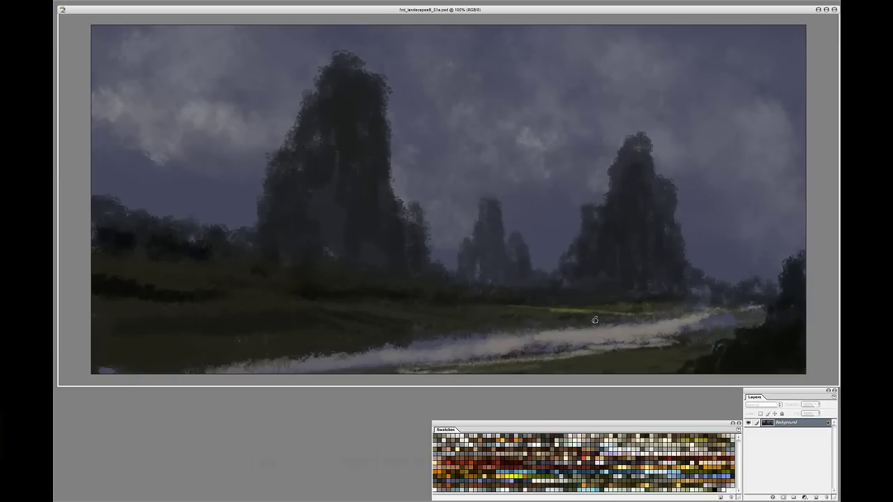
Rework the dark faces of the large and right rock towers and brush yellow-green grass across the plain
mouse_move(398, 230)
mouse_down()
mouse_move(423, 169)
mouse_move(359, 194)
mouse_move(269, 174)
mouse_move(317, 56)
mouse_up()
mouse_move(617, 161)
mouse_down()
mouse_move(648, 173)
mouse_move(594, 212)
mouse_up()
drag(590, 316, 494, 306)
drag(359, 301, 509, 324)
mouse_move(600, 182)
mouse_down()
mouse_move(610, 204)
mouse_move(528, 288)
mouse_move(599, 287)
mouse_up()
mouse_move(335, 309)
mouse_down()
mouse_move(552, 318)
mouse_move(564, 329)
mouse_move(687, 327)
mouse_move(173, 351)
mouse_move(512, 340)
mouse_up()
Redefine the pale diagonal river with long strokes from the far right bend to the canvas's lower left
drag(457, 350, 666, 332)
drag(451, 356, 238, 368)
drag(612, 348, 670, 338)
drag(677, 331, 758, 317)
drag(437, 355, 349, 364)
drag(348, 364, 220, 370)
Shape the small dark peak on the left ridge and widen the distant middle rocks at their sides
drag(198, 202, 189, 233)
drag(202, 176, 215, 226)
drag(169, 202, 141, 215)
mouse_move(505, 234)
mouse_down()
mouse_move(494, 199)
mouse_move(505, 216)
mouse_up()
drag(540, 262, 543, 273)
drag(458, 262, 452, 274)
Brush soft, lighter clouds across the upper sky with a different brush preset
right_click(473, 93)
click(537, 184)
drag(593, 77, 732, 133)
drag(551, 69, 453, 59)
mouse_move(348, 104)
mouse_down()
mouse_move(495, 96)
mouse_move(167, 69)
mouse_up()
drag(739, 189, 697, 202)
Carve harder silhouettes on the large tower's left edge and the left ridge with a flat, angular brush
right_click(551, 215)
click(615, 305)
drag(302, 126, 269, 149)
mouse_move(258, 188)
mouse_down()
mouse_move(255, 229)
mouse_move(222, 207)
mouse_up()
mouse_move(96, 167)
mouse_down()
mouse_move(102, 192)
mouse_move(137, 202)
mouse_up()
drag(140, 197, 174, 198)
Paint horizontal dark and yellow-green grass strokes across the plain below the large tower
mouse_move(164, 283)
mouse_down()
mouse_move(384, 314)
mouse_move(307, 308)
mouse_up()
drag(213, 258, 276, 282)
drag(318, 305, 546, 326)
mouse_move(433, 310)
mouse_down()
mouse_move(364, 304)
mouse_move(398, 318)
mouse_move(269, 315)
mouse_move(488, 328)
mouse_up()
Sharpen the right tower's stepped edges and add small distant rocks on both sides of it
mouse_move(626, 193)
mouse_down()
mouse_move(631, 134)
mouse_move(659, 175)
mouse_move(698, 290)
mouse_up()
mouse_move(555, 282)
mouse_down()
mouse_move(553, 240)
mouse_move(547, 282)
mouse_move(514, 293)
mouse_move(474, 219)
mouse_move(478, 274)
mouse_up()
mouse_move(555, 243)
mouse_down()
mouse_move(563, 247)
mouse_move(556, 258)
mouse_up()
drag(750, 267, 754, 288)
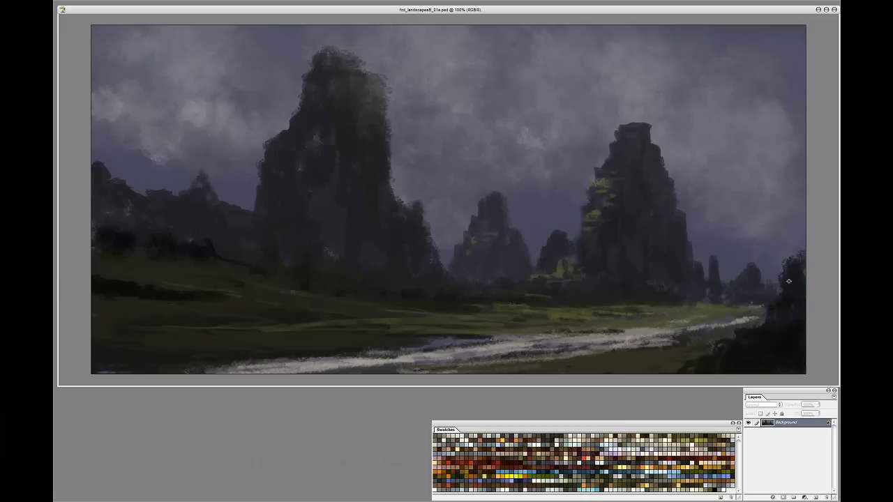
Build up the dark rocky bank at the canvas's right edge and tidy the far grass beside the river
drag(798, 244, 777, 295)
drag(762, 311, 671, 368)
drag(731, 305, 567, 305)
drag(487, 300, 519, 307)
Define the spire beside the large tower, darken the tower's upper face and add a small rounded rock at its left
drag(373, 88, 377, 120)
drag(419, 189, 431, 257)
drag(415, 188, 402, 203)
drag(437, 249, 442, 271)
drag(238, 191, 241, 212)
Solidify the distant middle tower and the gap beside the large tower's spire, and touch up the tree line
drag(516, 298, 497, 299)
drag(505, 239, 507, 256)
drag(506, 199, 530, 266)
drag(436, 227, 446, 273)
Paint thin, pale cloud streaks in the sky above and beside the large tower
drag(522, 101, 482, 88)
drag(328, 26, 393, 43)
drag(297, 26, 330, 30)
Paint green grassy ledges across the large tower and clean up the edges of the tower and its spire
drag(268, 141, 261, 169)
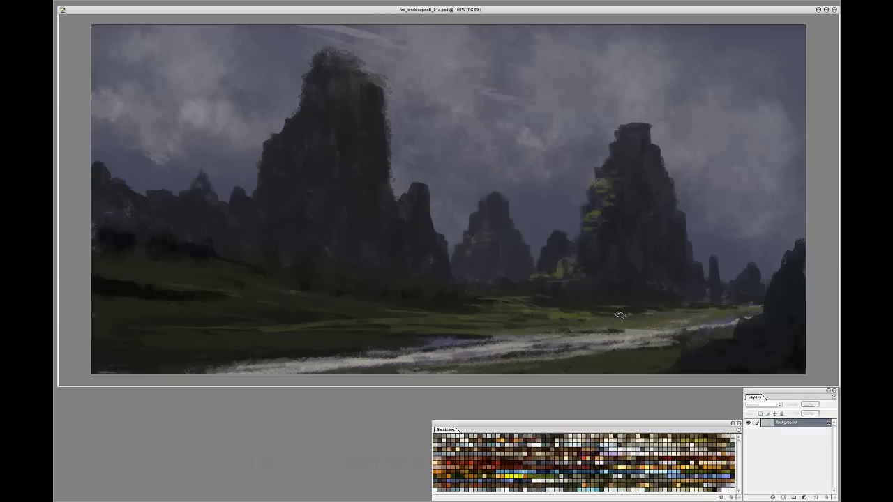
mouse_move(377, 88)
mouse_down()
mouse_move(327, 47)
mouse_move(299, 104)
mouse_move(323, 74)
mouse_up()
drag(304, 189, 356, 158)
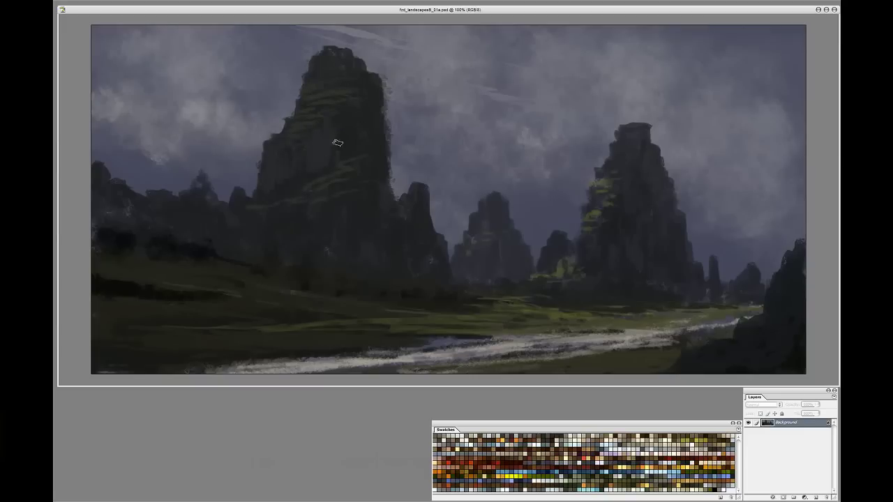
drag(385, 208, 385, 81)
drag(424, 205, 413, 258)
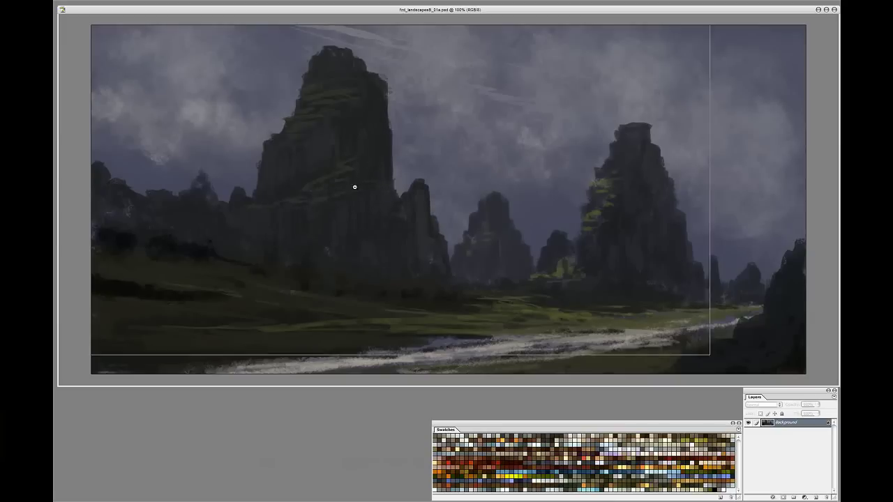
Add dark pointed tree shapes in front of the left ridge and along the tree line
key(ctrl+minus)
key(ctrl+minus)
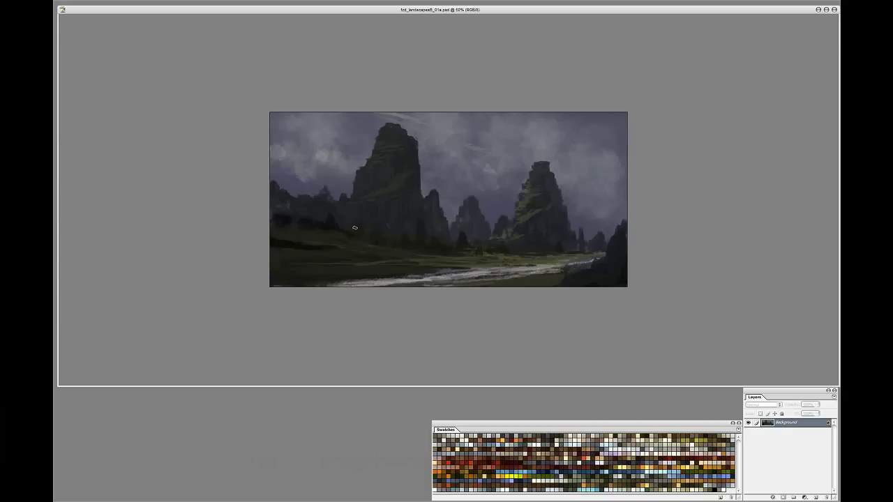
drag(287, 208, 302, 211)
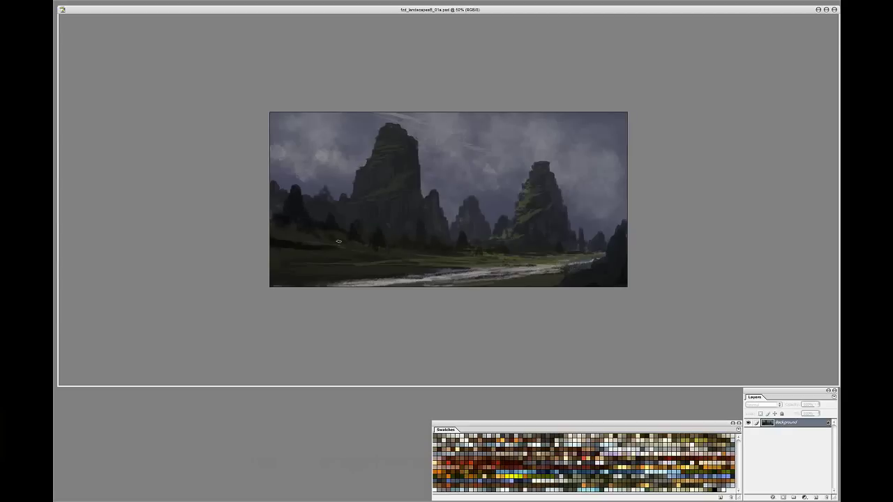
Refine the river with broken light and dark streaks and extend it farther toward the lower left
drag(554, 265, 483, 270)
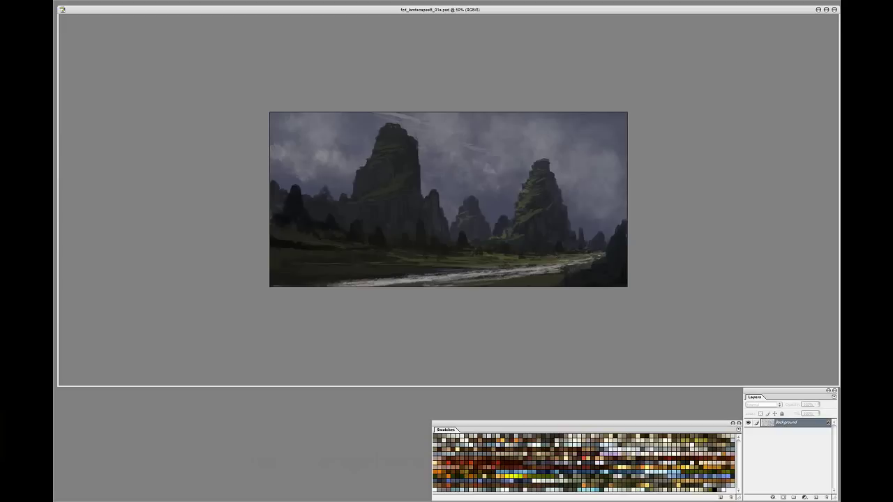
drag(418, 285, 519, 274)
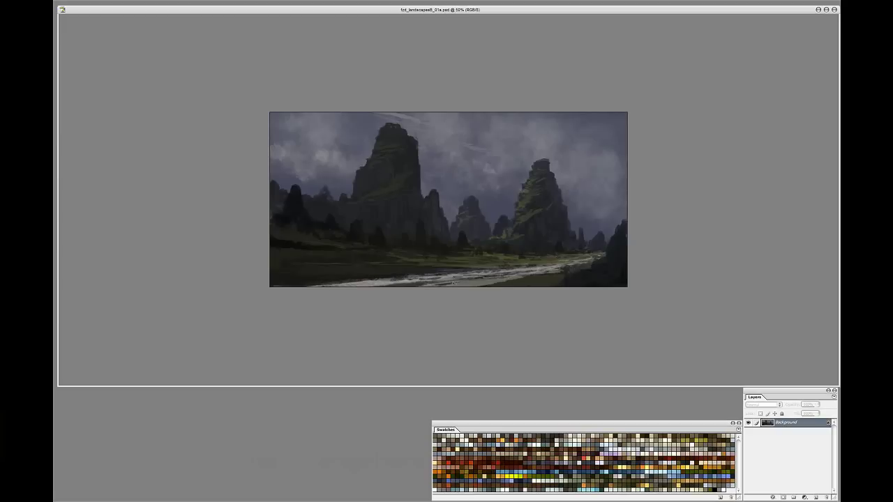
key(ctrl+equal)
key(ctrl+equal)
mouse_move(608, 341)
mouse_down()
mouse_move(554, 343)
mouse_move(735, 316)
mouse_up()
drag(495, 347, 306, 361)
drag(241, 370, 658, 341)
Heighten the dark cliff at the right edge and add dark stump-like rocks on the near riverbank
drag(802, 228, 782, 273)
mouse_move(649, 329)
mouse_down()
mouse_move(644, 344)
mouse_move(659, 346)
mouse_move(620, 361)
mouse_up()
drag(723, 329, 729, 315)
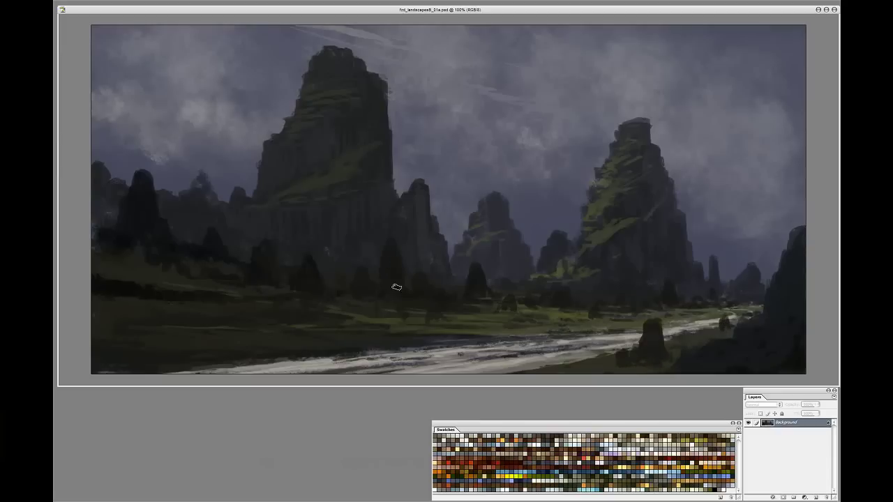
Brighten the yellow-green ledges on the right tower and round off the distant peak on the left ridge
mouse_move(595, 200)
mouse_down()
mouse_move(648, 223)
mouse_move(604, 249)
mouse_up()
key(ctrl+minus)
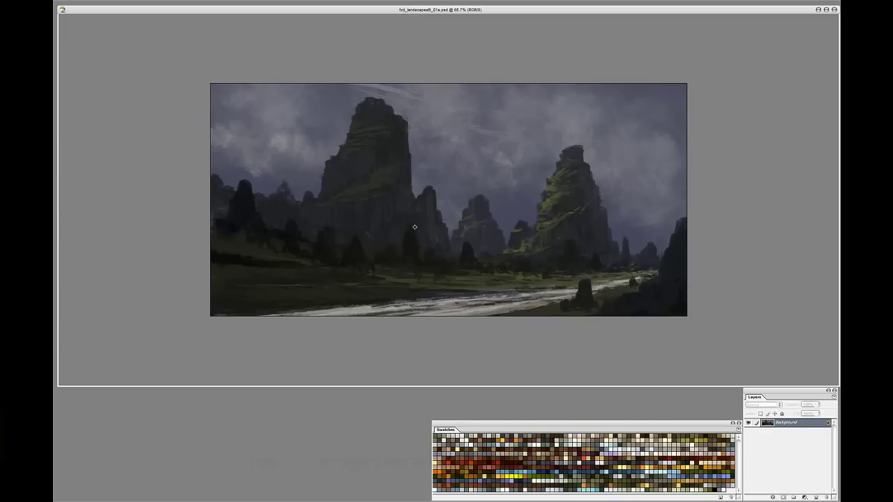
drag(285, 183, 277, 193)
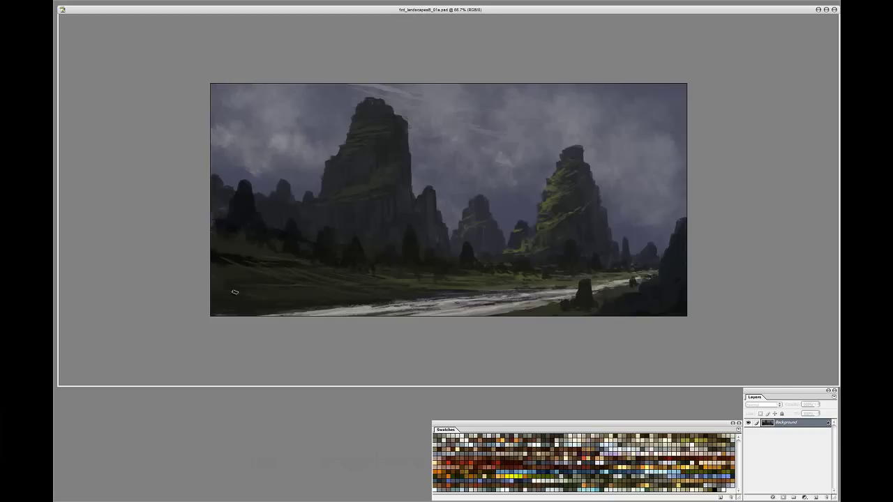
Mirror the canvas horizontally and extend the pale river to the lower right corner
key(ctrl+plus)
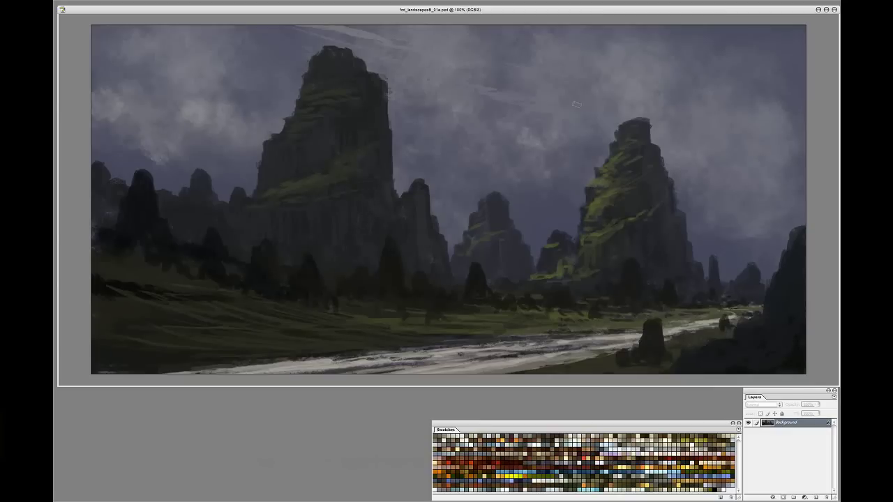
key(F2)
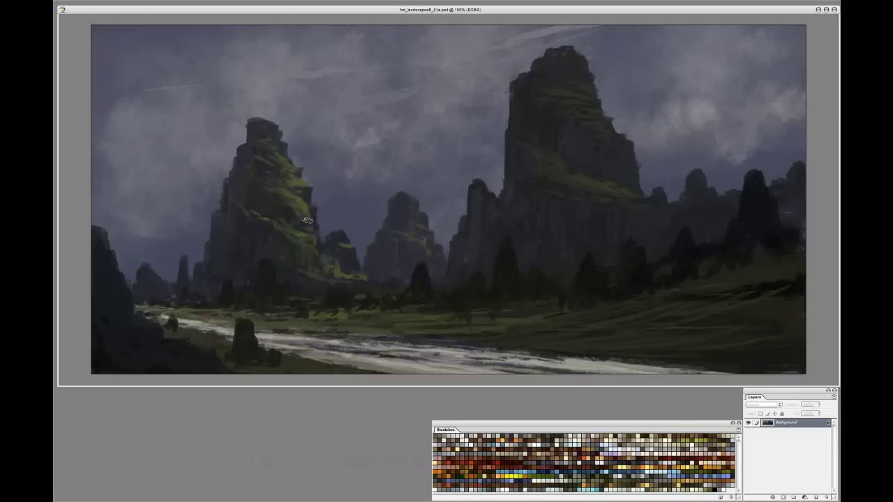
drag(639, 371, 737, 372)
drag(666, 368, 772, 372)
Paint a dark tree mass with small bushes at the right edge and scatter dark rocks along the river
drag(745, 343, 781, 275)
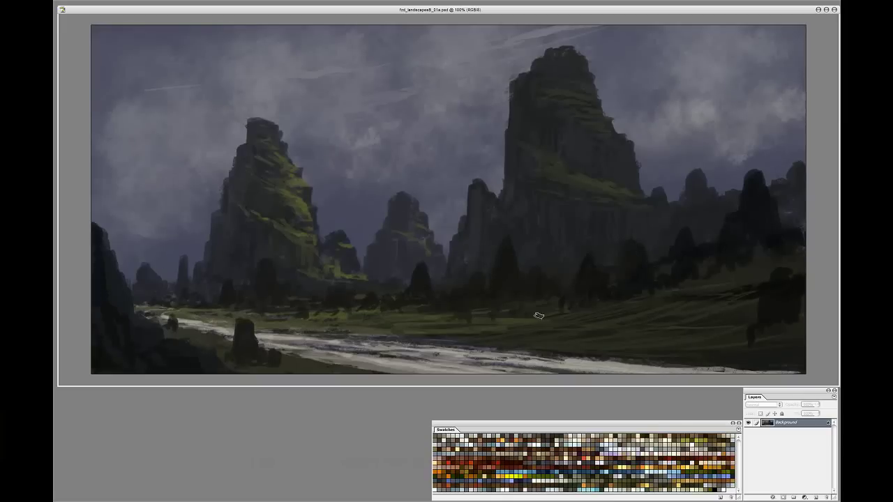
mouse_move(788, 326)
mouse_down()
mouse_move(730, 351)
mouse_move(691, 344)
mouse_up()
drag(789, 279, 796, 265)
drag(636, 359, 422, 348)
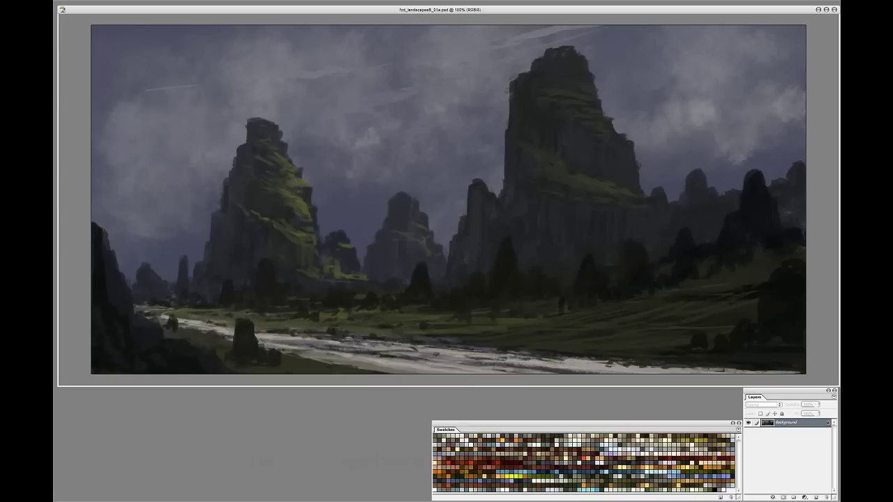
Brighten the painting with Levels, using input levels of 3 for black and 232 for white
key(ctrl+l)
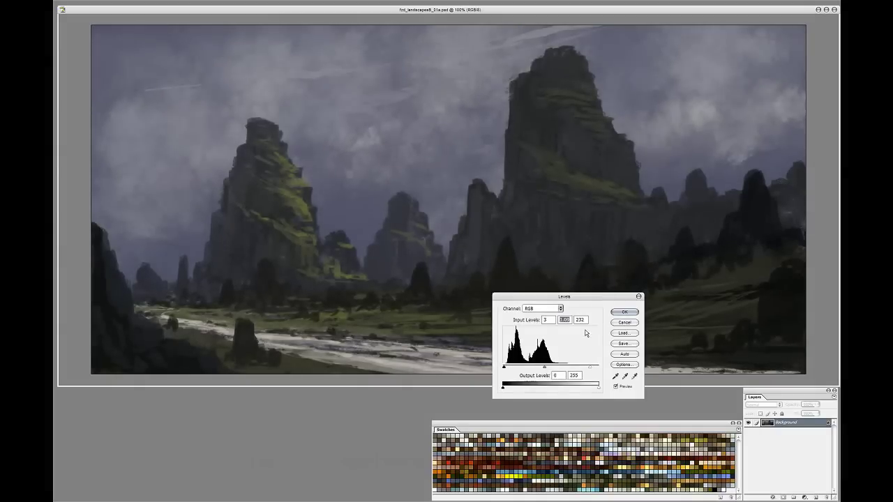
click(624, 312)
Shift the painting toward blue-green with Color Balance in the shadows, midtones and highlights, with midtones at +9 green and +18 blue
key(ctrl+b)
drag(532, 253, 529, 253)
drag(533, 219, 482, 269)
drag(483, 321, 486, 321)
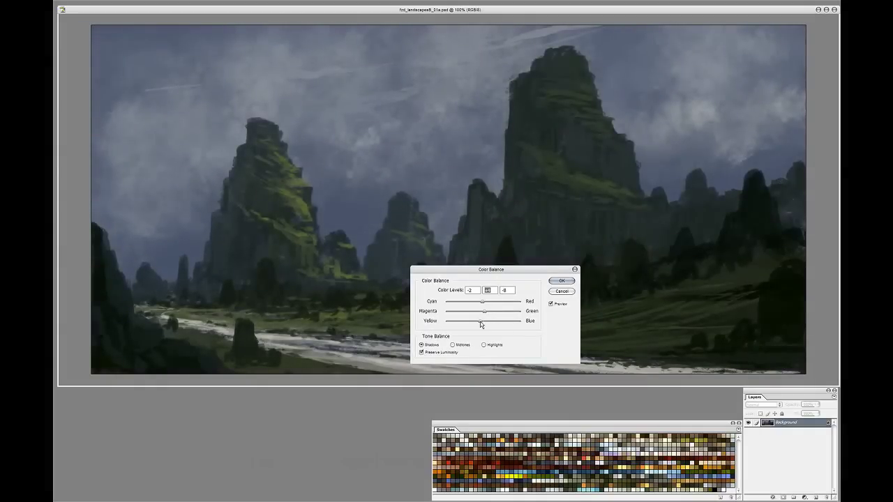
drag(491, 269, 329, 397)
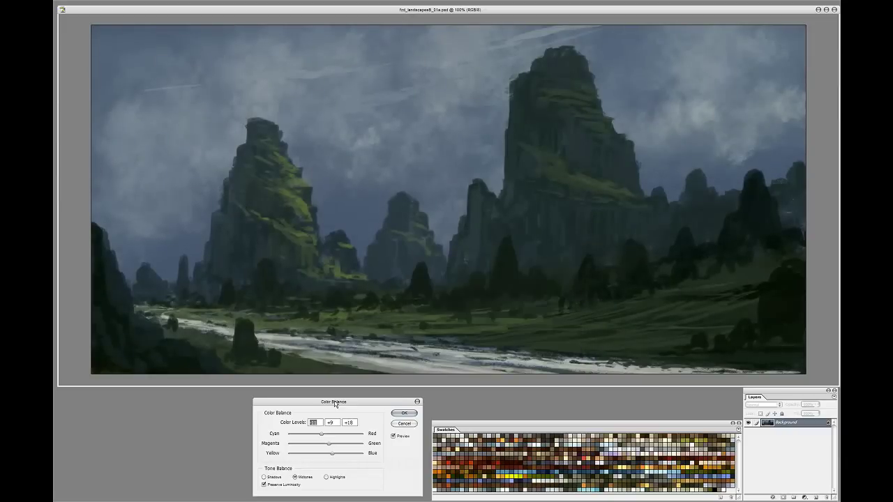
click(321, 473)
drag(324, 449, 330, 453)
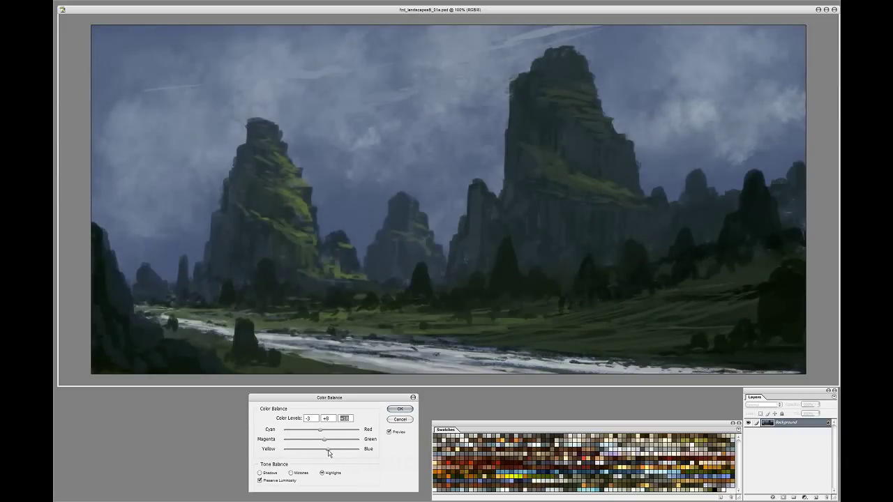
click(399, 410)
Choose a soft round brush, add a layer for haze, and add a second layer in Color Dodge mode
right_click(372, 151)
click(816, 497)
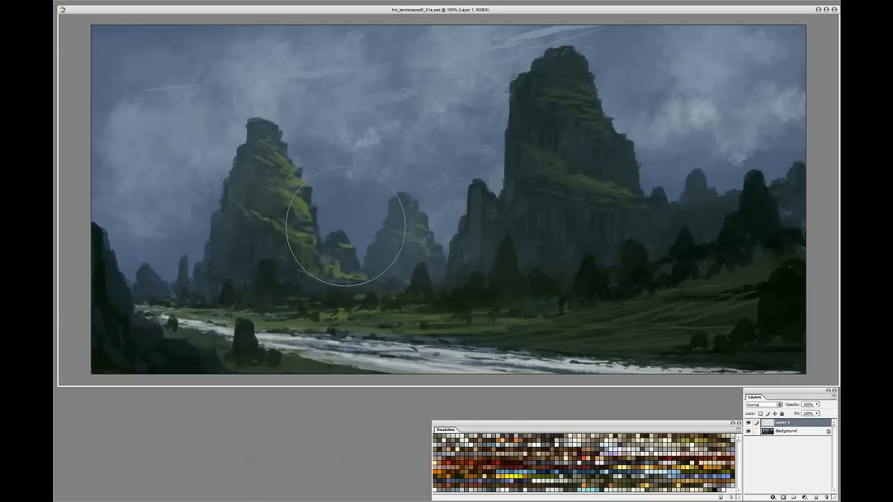
drag(817, 405, 813, 414)
click(815, 498)
click(779, 404)
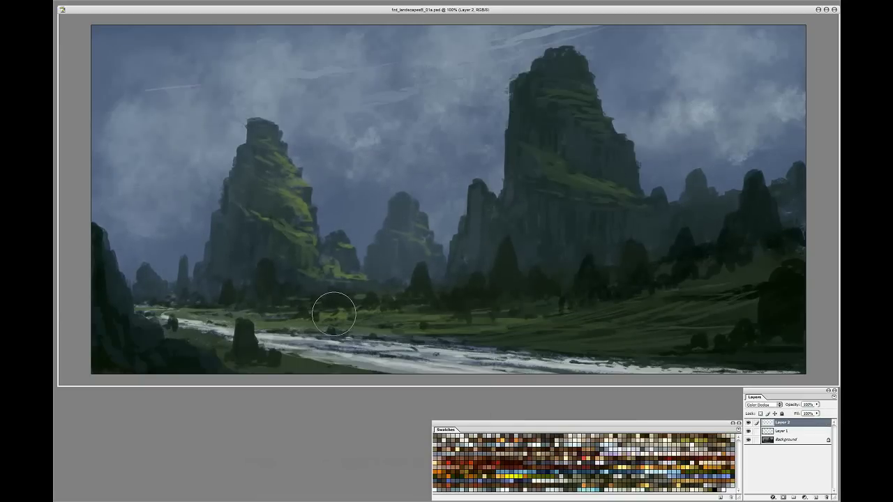
Paint glowing light over the grass, the river and the large tower's grassy ledge with a smaller soft brush
key(bracketleft)
key(bracketleft)
mouse_move(391, 326)
mouse_down()
mouse_move(378, 320)
mouse_move(607, 313)
mouse_move(391, 297)
mouse_up()
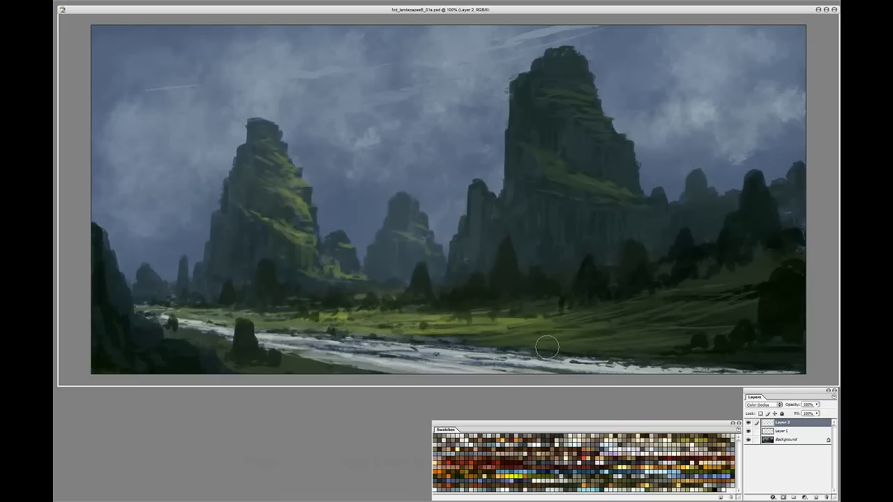
drag(183, 331, 786, 373)
drag(579, 183, 635, 202)
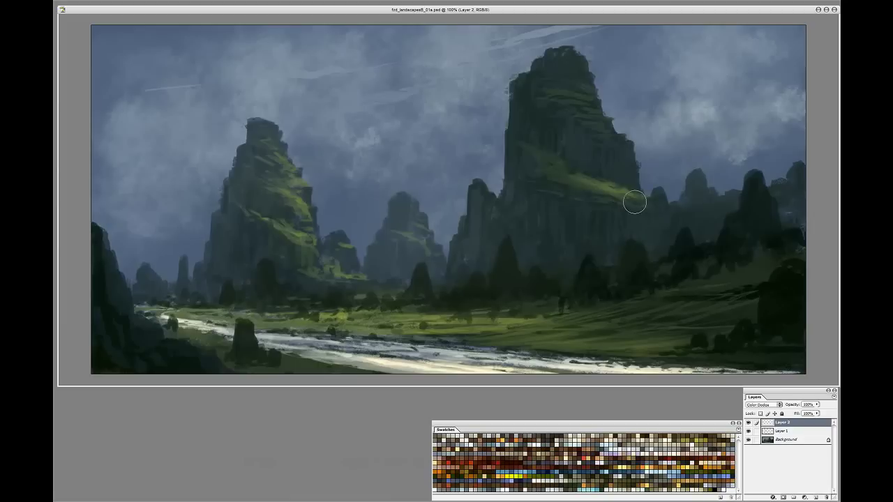
Erase excess glow from the grass plain and merge all layers into the background
key(e)
mouse_move(461, 316)
mouse_down()
mouse_move(455, 322)
mouse_move(587, 322)
mouse_up()
drag(366, 313, 287, 311)
key(ctrl+shift+e)
Warm the midtones with Color Balance at -8 toward yellow and fine-tune the shadows' blue level
key(ctrl+b)
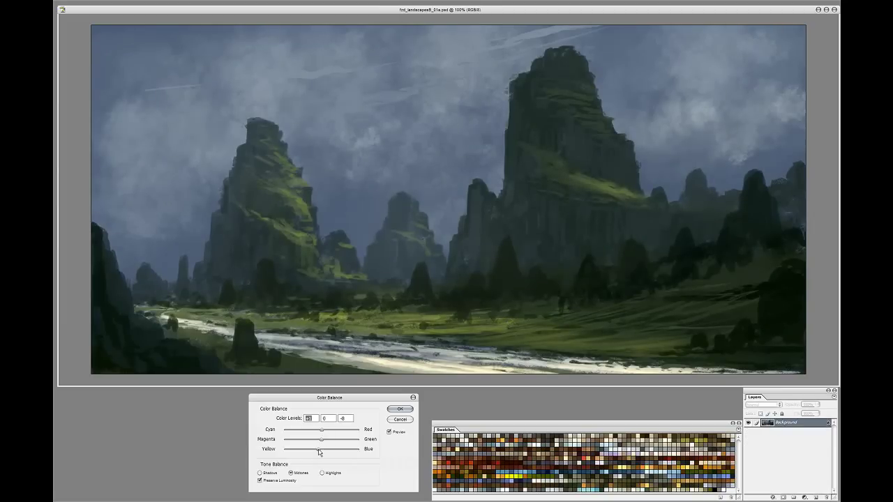
click(260, 473)
drag(321, 450, 323, 450)
key(Return)
Lower the white input level slightly with Levels and apply a Hue/Saturation adjustment
key(ctrl+l)
drag(598, 367, 596, 369)
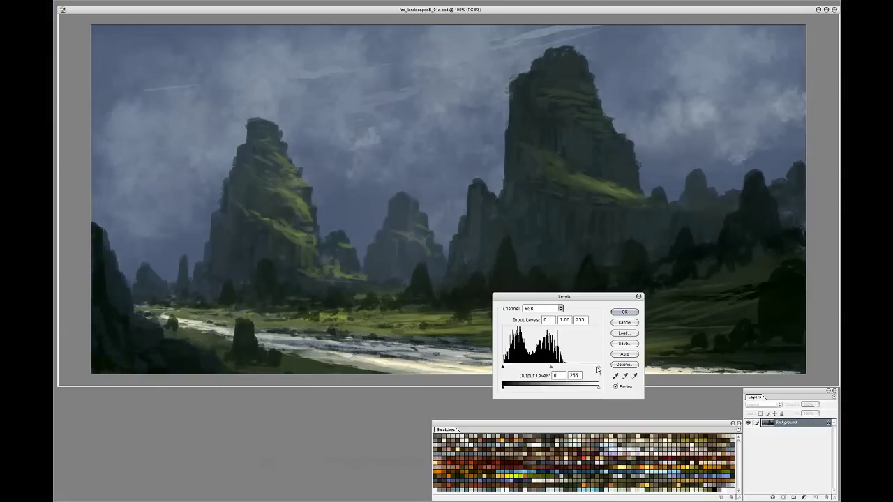
click(617, 387)
key(Return)
key(ctrl+u)
key(Return)
Add a new layer and detail the large tower's cliffs and lit grassy ledges with a textured brush
click(816, 496)
right_click(542, 144)
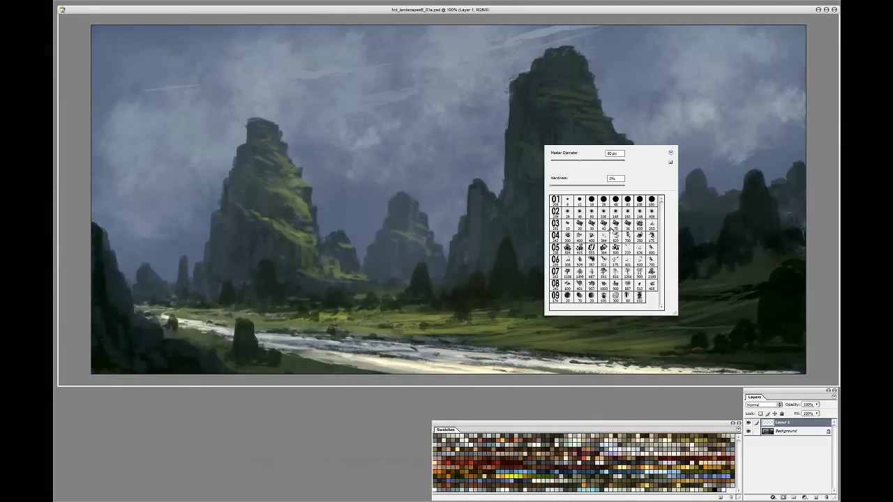
double_click(602, 247)
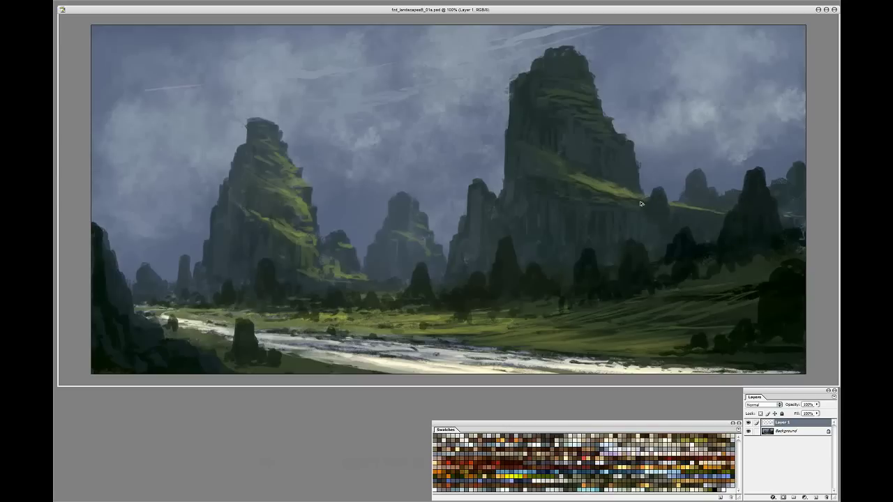
drag(578, 169, 577, 177)
drag(534, 158, 543, 171)
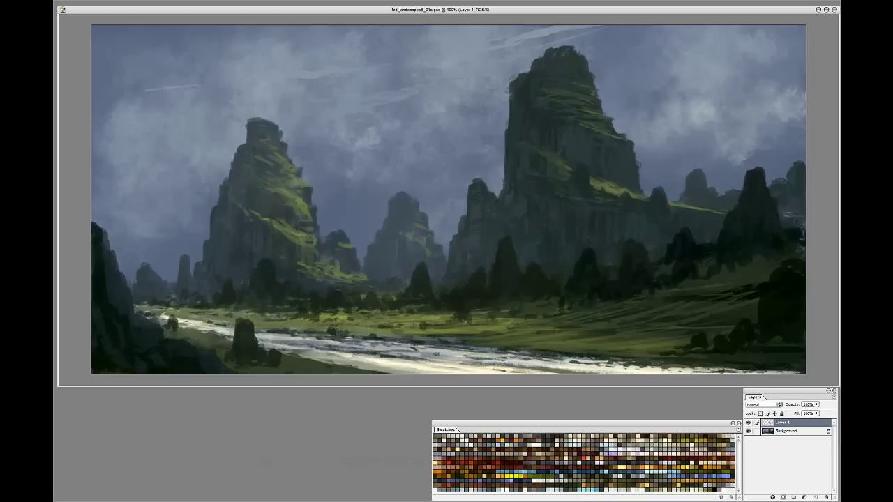
Mirror the canvas back horizontally and refine the right cliff, the right and middle towers, and the river
key(ctrl+shift+h)
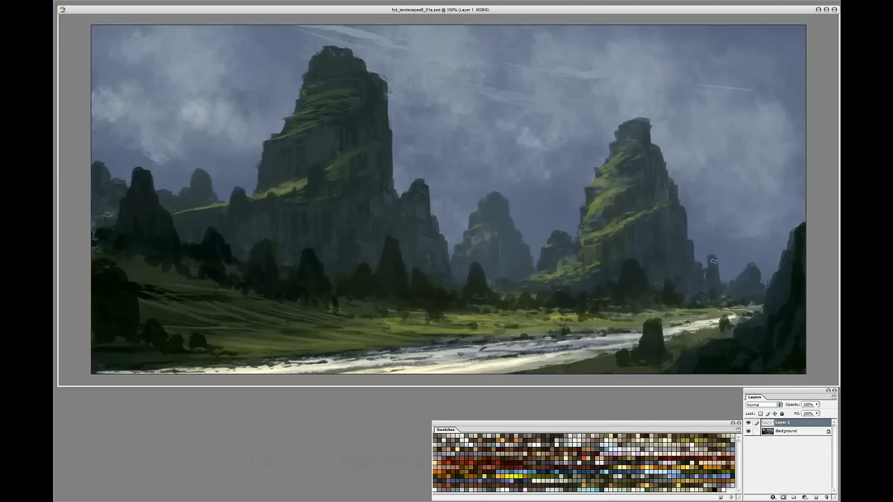
drag(799, 225, 769, 315)
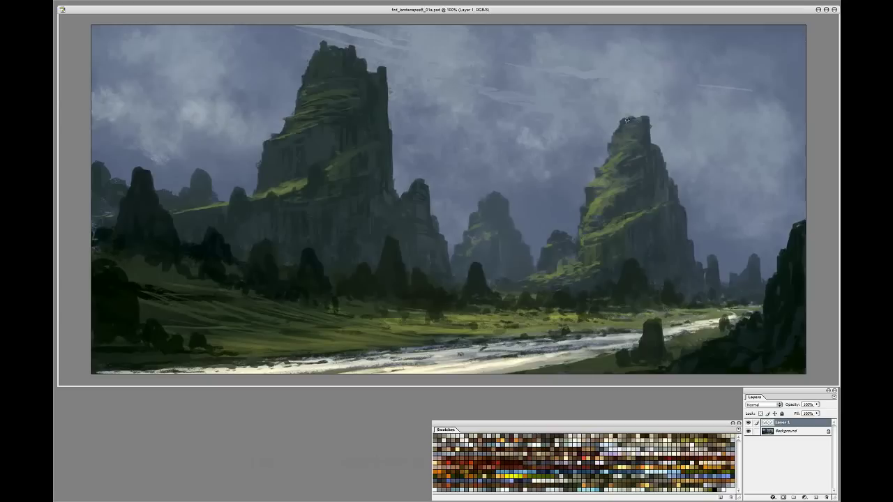
drag(624, 177, 600, 188)
drag(497, 197, 508, 235)
drag(413, 348, 457, 352)
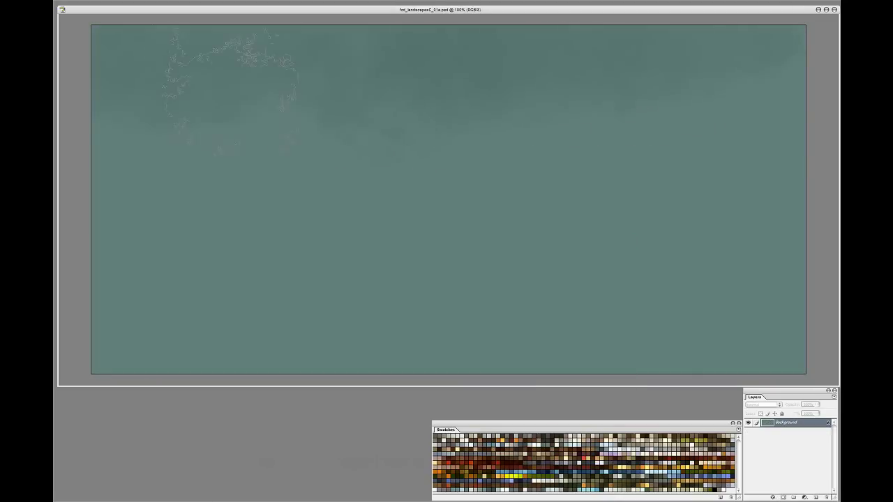
Paint a soft, pale cloud band across the upper sky of the new teal canvas with a large textured brush
drag(214, 70, 656, 108)
drag(739, 91, 195, 88)
drag(293, 56, 148, 65)
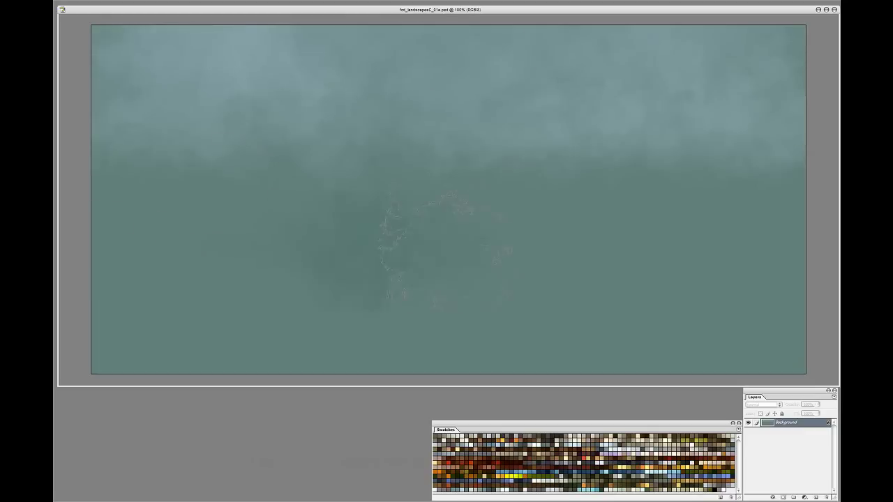
Block in a hazy horizon and dark teal tree clumps across the middle with another brush preset
right_click(346, 228)
mouse_move(449, 249)
mouse_down()
mouse_move(209, 279)
mouse_move(483, 271)
mouse_up()
drag(140, 240, 662, 242)
drag(673, 248, 97, 253)
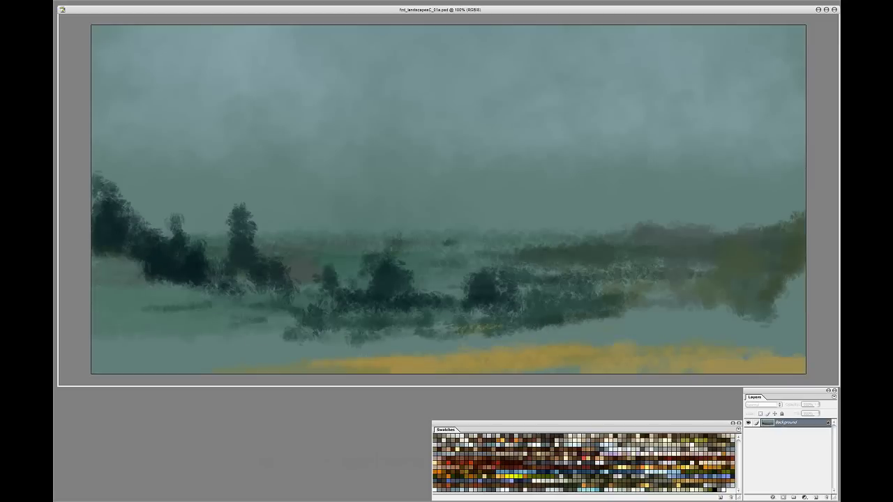
Paint tall dark tree masses at the canvas's right edge
drag(790, 279, 785, 305)
drag(793, 226, 781, 314)
drag(792, 209, 748, 318)
drag(749, 213, 748, 313)
Spread ochre and olive-green ground across the lower foreground up to the base of the trees
mouse_move(710, 258)
mouse_down()
mouse_move(700, 328)
mouse_move(446, 338)
mouse_up()
drag(320, 361, 104, 366)
mouse_move(690, 331)
mouse_down()
mouse_move(686, 297)
mouse_move(654, 327)
mouse_move(556, 321)
mouse_move(480, 280)
mouse_move(486, 297)
mouse_move(447, 315)
mouse_move(350, 235)
mouse_move(330, 233)
mouse_move(374, 216)
mouse_move(444, 231)
mouse_move(256, 251)
mouse_move(640, 237)
mouse_move(677, 223)
mouse_move(507, 228)
mouse_up()
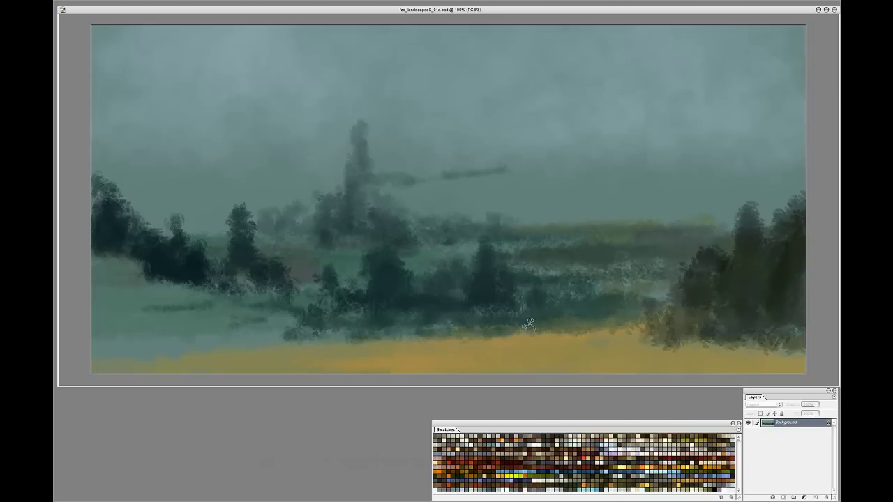
drag(528, 314, 136, 365)
drag(244, 353, 516, 332)
mouse_move(627, 314)
mouse_down()
mouse_move(675, 297)
mouse_move(686, 304)
mouse_move(660, 310)
mouse_move(611, 355)
mouse_move(318, 359)
mouse_up()
Darken the right bank and the base of the tree clumps, add dark foreground patches, and choose another brush preset
mouse_move(516, 289)
mouse_down()
mouse_move(450, 265)
mouse_move(352, 283)
mouse_move(209, 244)
mouse_move(108, 276)
mouse_move(279, 286)
mouse_move(432, 178)
mouse_move(680, 130)
mouse_move(321, 189)
mouse_move(307, 199)
mouse_move(446, 209)
mouse_move(434, 182)
mouse_move(656, 300)
mouse_move(562, 289)
mouse_move(356, 240)
mouse_move(424, 309)
mouse_move(481, 219)
mouse_move(405, 155)
mouse_move(596, 147)
mouse_move(554, 226)
mouse_move(474, 321)
mouse_move(747, 249)
mouse_move(672, 331)
mouse_move(801, 349)
mouse_up()
drag(798, 362, 628, 371)
mouse_move(435, 338)
mouse_down()
mouse_move(495, 328)
mouse_move(311, 321)
mouse_up()
mouse_move(187, 320)
mouse_down()
mouse_move(98, 286)
mouse_move(230, 324)
mouse_move(115, 272)
mouse_move(188, 325)
mouse_move(293, 307)
mouse_move(562, 337)
mouse_up()
drag(387, 360, 317, 365)
right_click(447, 283)
double_click(495, 384)
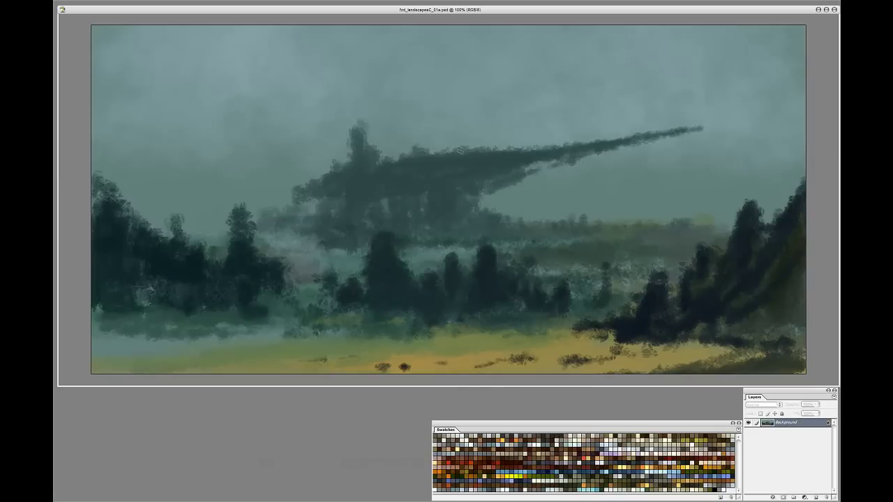
Reshape the dark tree masses on both banks and across the middle into jagged rock spires and blocky silhouettes
drag(394, 156, 534, 149)
mouse_move(237, 227)
mouse_down()
mouse_move(242, 252)
mouse_move(214, 244)
mouse_up()
drag(213, 244, 272, 297)
drag(288, 274, 304, 293)
drag(733, 227, 727, 249)
drag(769, 225, 791, 200)
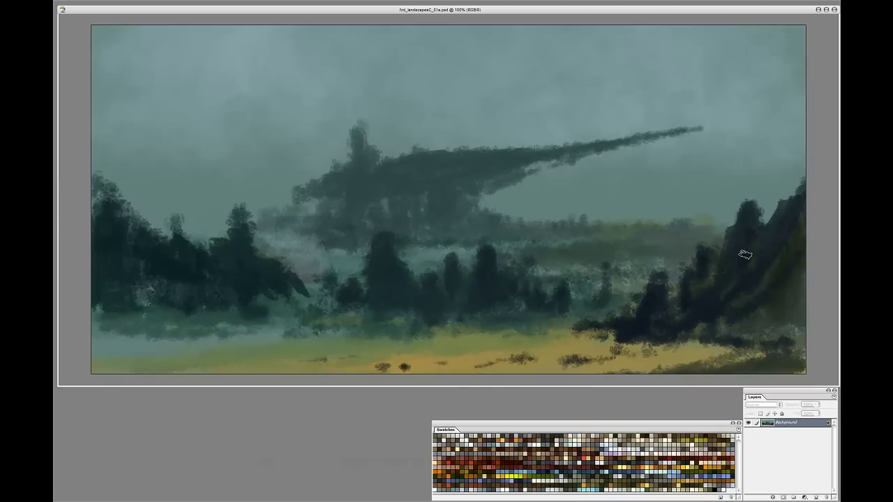
mouse_move(716, 250)
mouse_down()
mouse_move(645, 300)
mouse_move(688, 323)
mouse_move(642, 352)
mouse_move(544, 345)
mouse_up()
mouse_move(494, 259)
mouse_down()
mouse_move(558, 295)
mouse_move(397, 283)
mouse_move(335, 300)
mouse_move(194, 238)
mouse_move(130, 159)
mouse_move(180, 244)
mouse_move(179, 318)
mouse_move(199, 328)
mouse_up()
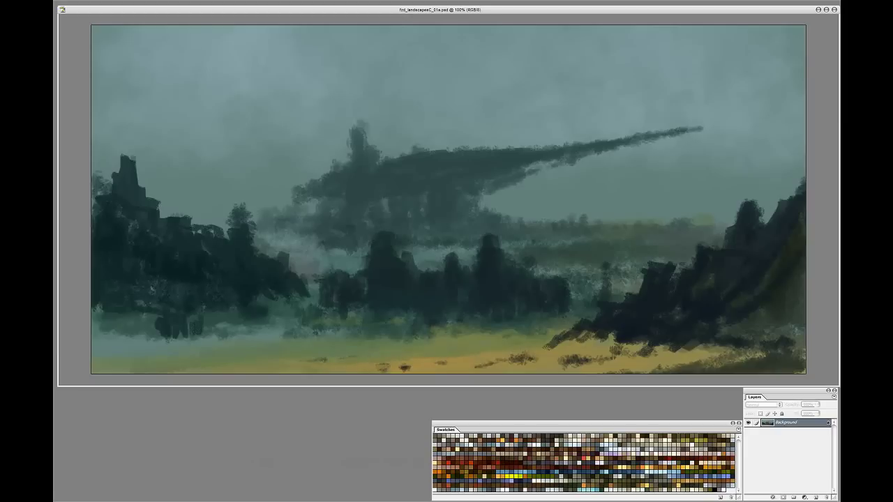
Paint thin pale water streaks across the ochre foreground, below the middle trees and over the distant field
mouse_move(491, 351)
mouse_down()
mouse_move(359, 363)
mouse_move(526, 345)
mouse_up()
drag(293, 364, 209, 368)
drag(512, 322, 489, 325)
drag(373, 327, 359, 327)
drag(647, 240, 558, 240)
drag(601, 262, 544, 263)
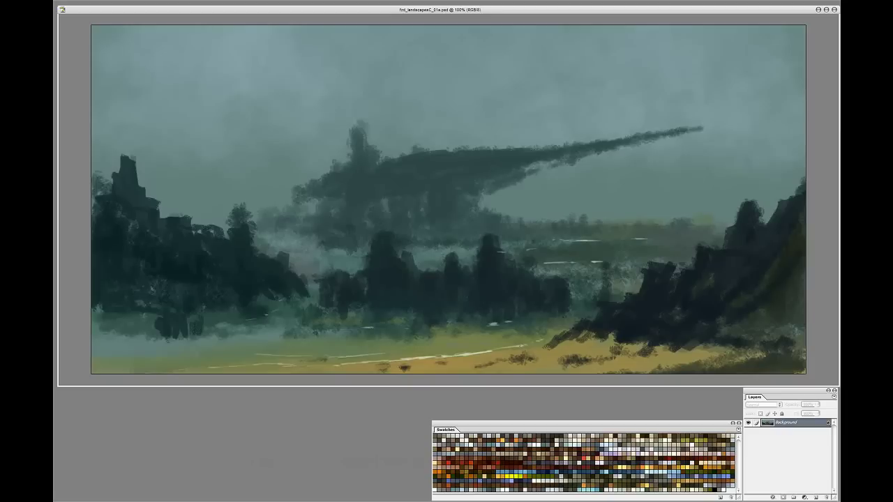
Refine the foreground sand around the long pale streak and add dark marks at the tip of the right bank
drag(528, 345, 403, 357)
drag(411, 357, 279, 362)
drag(556, 339, 532, 346)
drag(591, 332, 533, 346)
drag(622, 343, 634, 348)
drag(524, 351, 512, 356)
drag(505, 360, 479, 364)
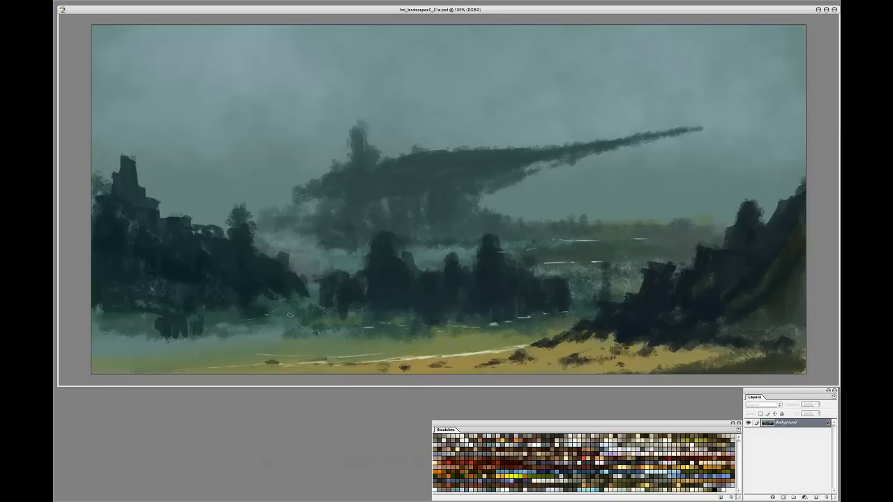
Add pale glints along the left waterline and small dark plants near the middle trees and horizon
drag(260, 324, 230, 324)
drag(211, 332, 191, 338)
drag(277, 318, 296, 323)
drag(310, 301, 310, 318)
drag(329, 318, 342, 325)
drag(587, 284, 586, 300)
drag(691, 221, 730, 223)
drag(669, 223, 654, 224)
Turn the distant dark shape into a huge angular wreck with a long pointed prow and spiky fins
drag(309, 201, 288, 212)
drag(396, 159, 662, 113)
drag(453, 149, 710, 106)
mouse_move(579, 139)
mouse_down()
mouse_move(721, 102)
mouse_move(566, 144)
mouse_up()
drag(697, 117, 481, 198)
mouse_move(440, 148)
mouse_down()
mouse_move(557, 136)
mouse_move(564, 109)
mouse_up()
drag(384, 157, 488, 108)
drag(414, 144, 498, 106)
mouse_move(348, 158)
mouse_down()
mouse_move(258, 209)
mouse_move(401, 126)
mouse_up()
mouse_move(290, 176)
mouse_down()
mouse_move(740, 95)
mouse_move(474, 204)
mouse_up()
Build up the tower on top of the wreck into a taller, sharp-edged block
drag(359, 105, 356, 149)
drag(368, 88, 367, 155)
drag(345, 124, 345, 157)
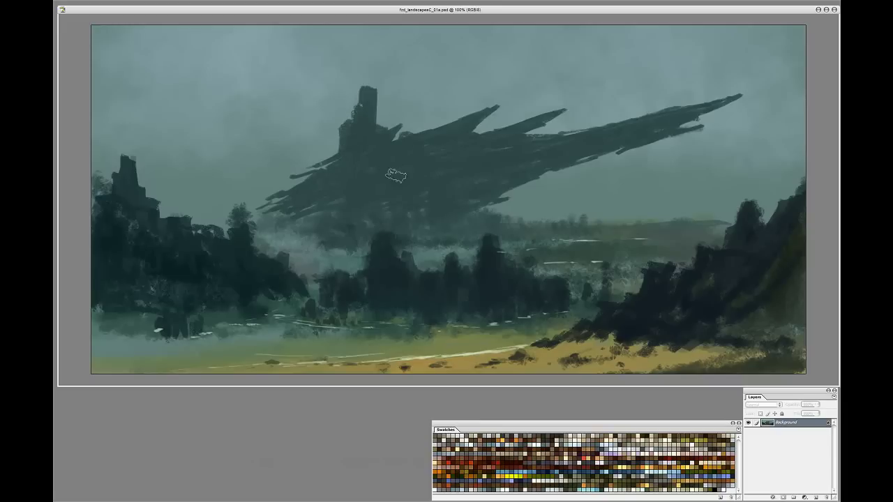
Add small trees and a pale water streak along the distant plain, and touch up the right bank's peak
mouse_move(547, 147)
mouse_down()
mouse_move(265, 212)
mouse_move(425, 233)
mouse_move(509, 209)
mouse_move(523, 230)
mouse_move(533, 224)
mouse_up()
drag(573, 228, 584, 232)
drag(717, 227, 789, 224)
drag(744, 207, 740, 228)
drag(605, 241, 712, 235)
Sharpen the spires on the left bank and extend its dark rocks toward the middle trees
drag(258, 227, 265, 241)
mouse_move(228, 207)
mouse_down()
mouse_move(244, 239)
mouse_move(236, 239)
mouse_up()
drag(203, 221, 215, 236)
drag(242, 206, 256, 240)
drag(296, 266, 310, 288)
drag(221, 313, 297, 300)
drag(346, 264, 343, 277)
Brush lighter and darker streaks along the wreck's hull to model its surface
drag(427, 199, 434, 222)
drag(319, 193, 360, 182)
drag(476, 152, 545, 140)
mouse_move(300, 192)
mouse_down()
mouse_move(340, 171)
mouse_move(472, 144)
mouse_up()
drag(337, 171, 353, 162)
drag(298, 191, 316, 179)
Darken the wreck's underside with vertical supports and strengthen the shading along the prow
drag(462, 191, 443, 204)
mouse_move(443, 200)
mouse_down()
mouse_move(437, 211)
mouse_move(435, 191)
mouse_up()
drag(417, 212, 429, 206)
drag(494, 205, 507, 200)
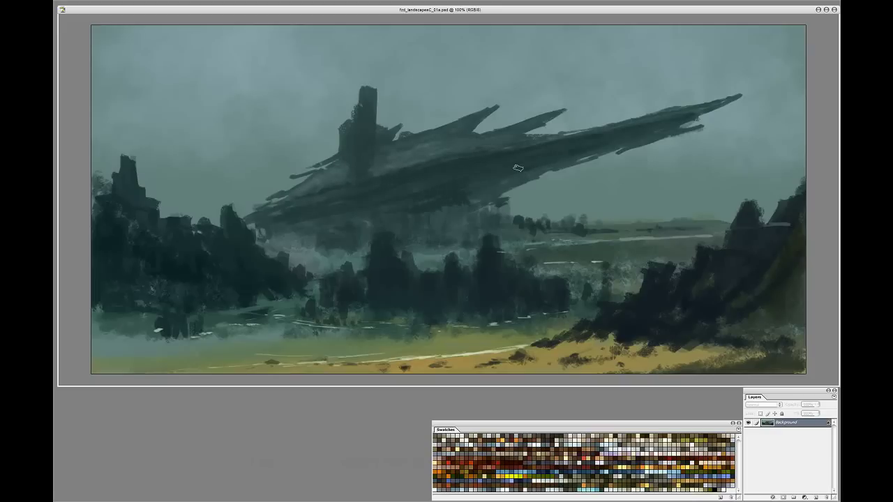
mouse_move(440, 210)
mouse_down()
mouse_move(440, 236)
mouse_move(424, 238)
mouse_up()
drag(358, 210, 359, 223)
drag(563, 136, 627, 125)
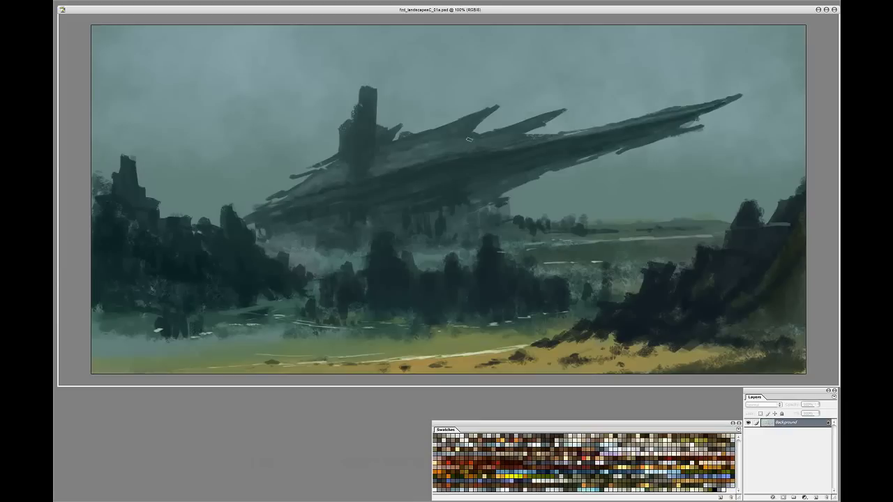
Square off the tops of the middle tree clumps and the right bank's rocks
drag(449, 256, 457, 259)
drag(446, 264, 434, 270)
drag(551, 279, 567, 272)
drag(569, 272, 571, 297)
drag(678, 280, 700, 255)
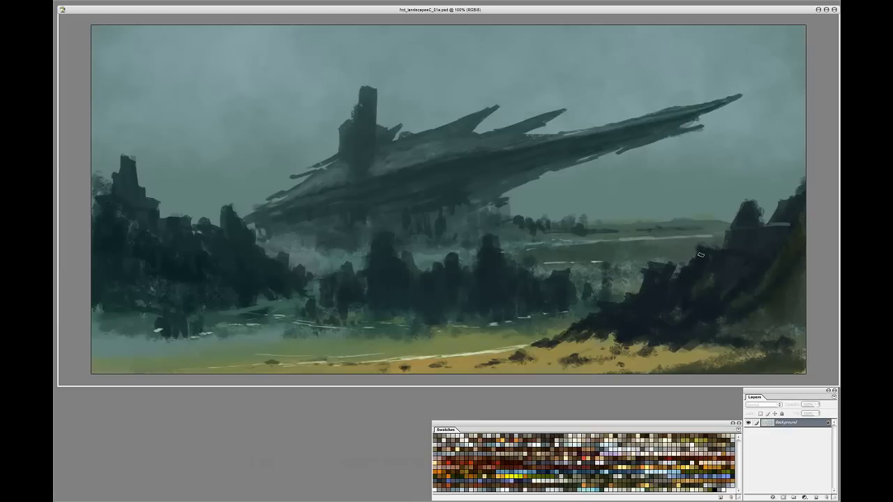
drag(736, 208, 721, 245)
drag(761, 224, 786, 223)
Paint dark stones and broken shadows across the ochre ground below the right bank
drag(565, 319, 559, 342)
drag(587, 338, 587, 354)
drag(601, 336, 600, 353)
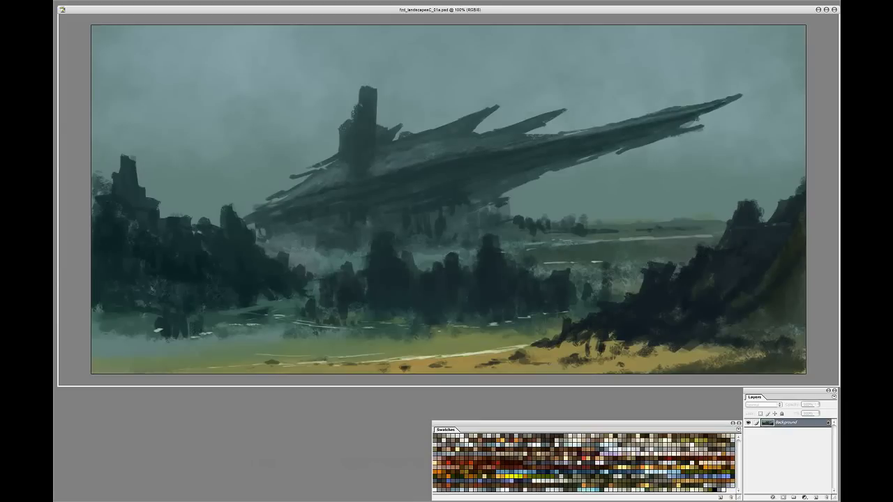
drag(542, 364, 550, 365)
drag(558, 365, 568, 367)
drag(562, 343, 583, 352)
drag(558, 364, 602, 372)
drag(605, 362, 625, 364)
drag(672, 356, 686, 359)
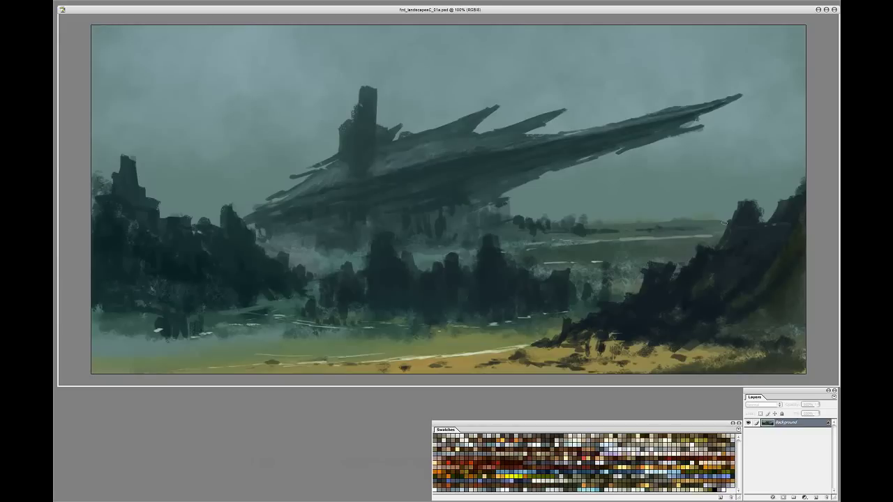
Touch up the horizon, left spire and foreground shore with small dark trees and a pale streak
drag(723, 222, 516, 222)
drag(227, 210, 275, 270)
drag(334, 361, 94, 370)
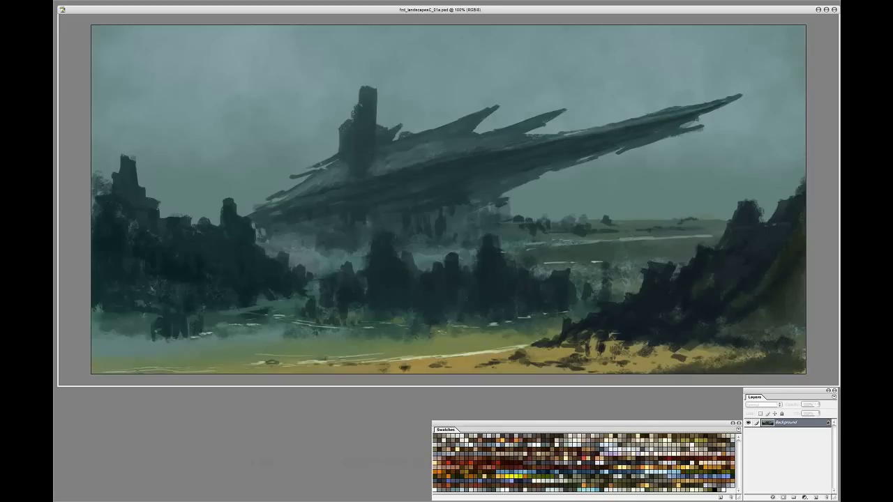
Choose another brush preset, touch up the shoreline and raise the cliff at the canvas's right edge
key(ctrl+minus)
key(ctrl+minus)
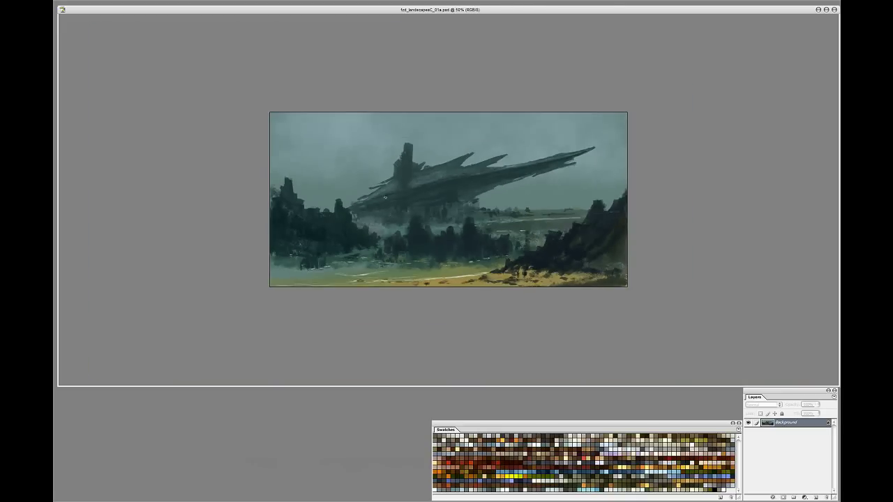
right_click(373, 219)
double_click(472, 207)
right_click(488, 190)
key(Return)
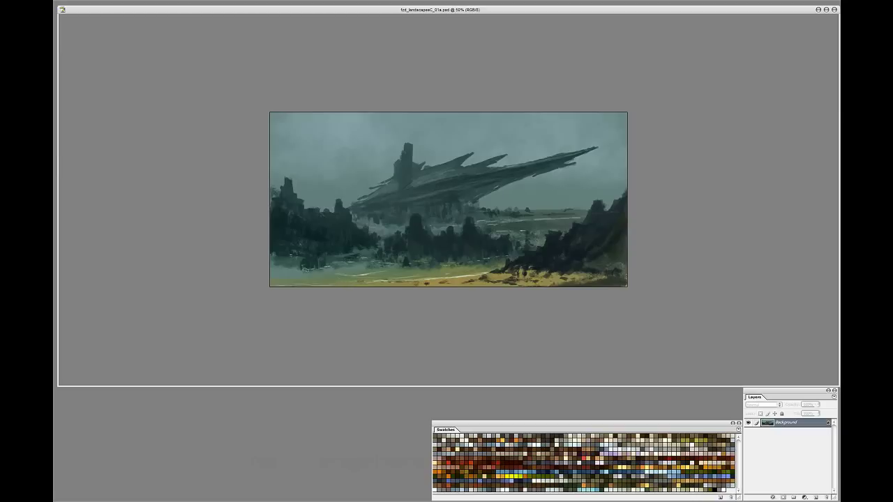
mouse_move(336, 266)
mouse_down()
mouse_move(361, 263)
mouse_move(334, 269)
mouse_up()
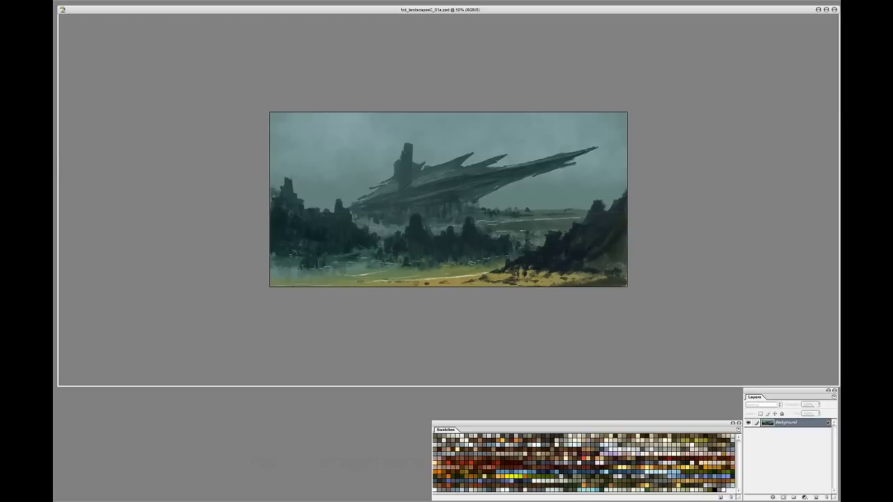
mouse_move(606, 209)
mouse_down()
mouse_move(623, 183)
mouse_move(606, 207)
mouse_up()
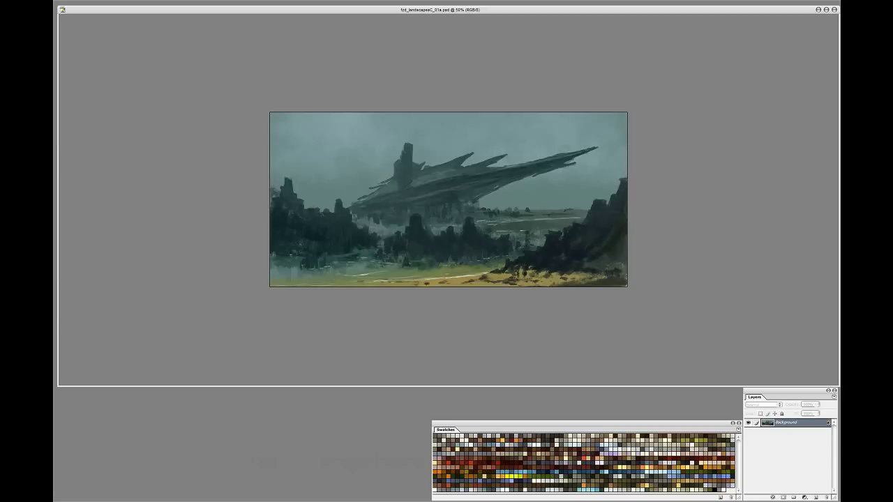
Flip the canvas horizontally and darken the rocks in the lower left corner
key(F2)
drag(343, 229, 362, 247)
mouse_move(287, 250)
mouse_down()
mouse_move(275, 277)
mouse_move(332, 283)
mouse_up()
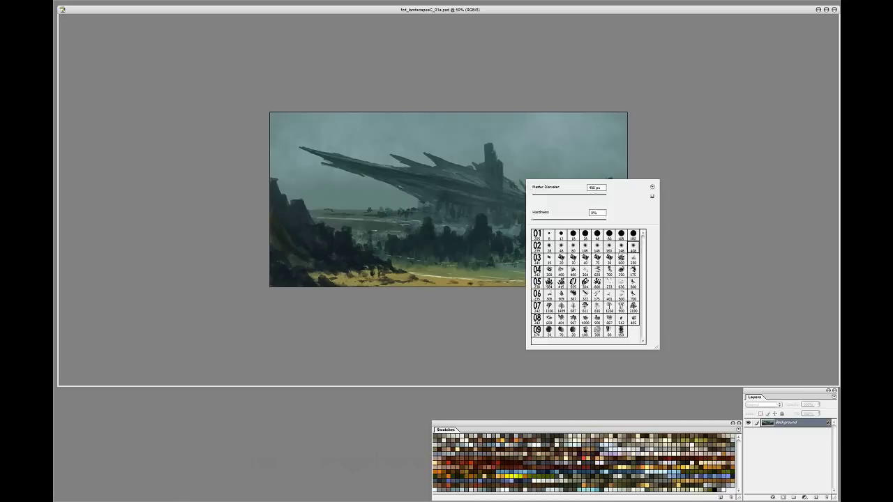
Pick another brush preset and paint dark trees on the distant field beside the left bank
right_click(548, 213)
double_click(562, 252)
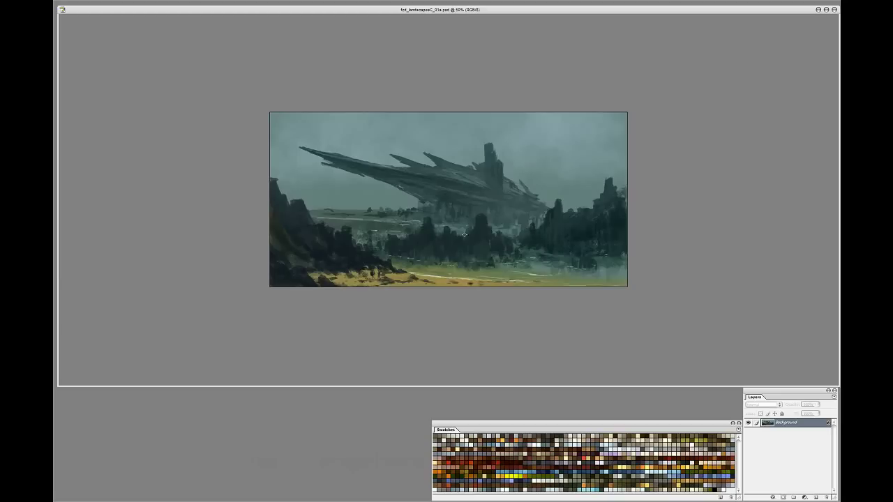
key(ctrl+plus)
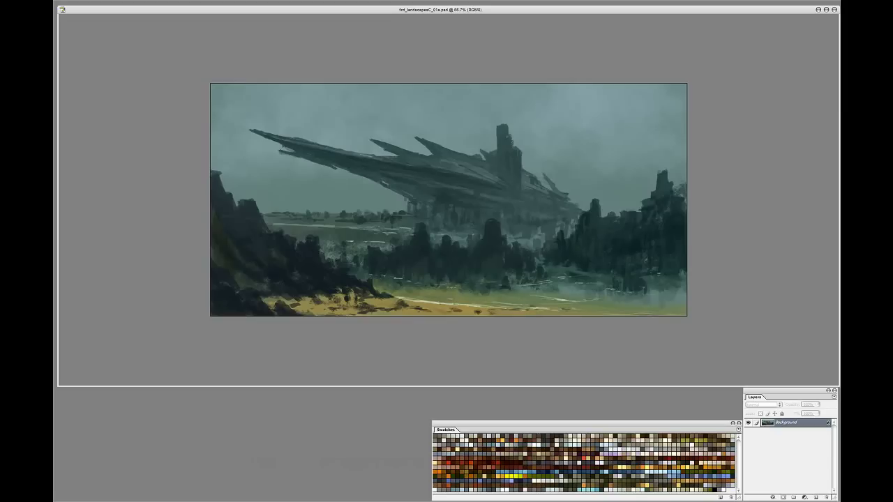
key(ctrl+plus)
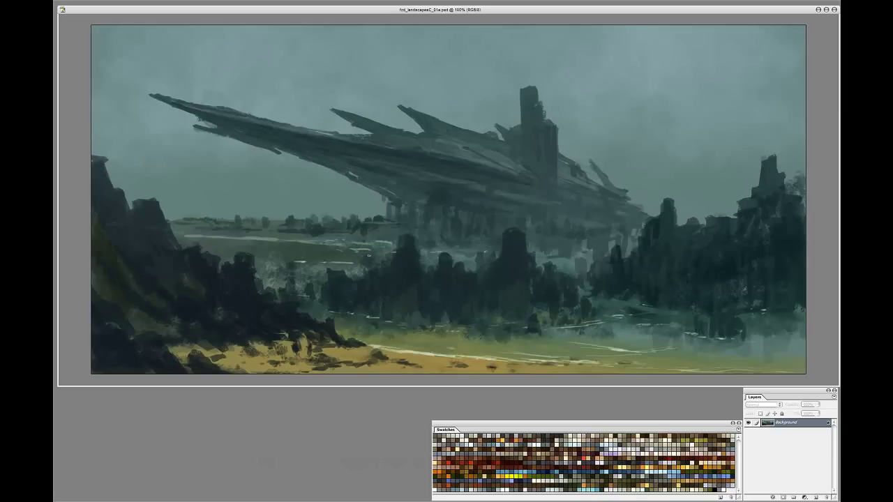
mouse_move(303, 243)
mouse_down()
mouse_move(300, 266)
mouse_move(311, 276)
mouse_up()
mouse_move(283, 241)
mouse_down()
mouse_move(282, 266)
mouse_move(263, 265)
mouse_up()
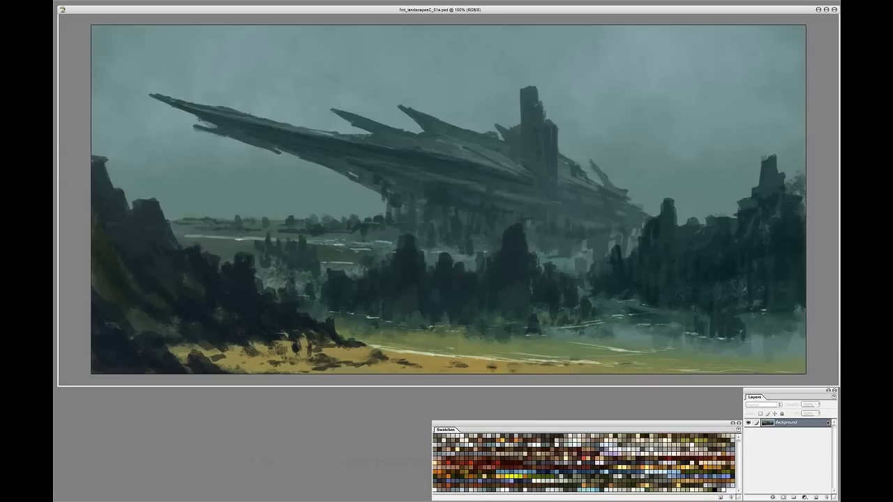
Flip the canvas back and apply Levels with input values 4, 1.00 and 249
key(F2)
key(ctrl+l)
drag(525, 420, 523, 420)
drag(428, 420, 431, 420)
drag(478, 421, 476, 422)
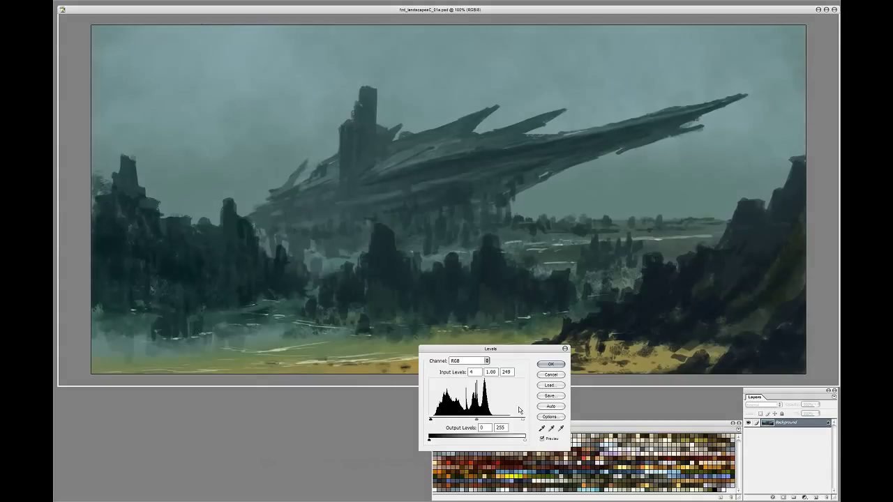
key(Return)
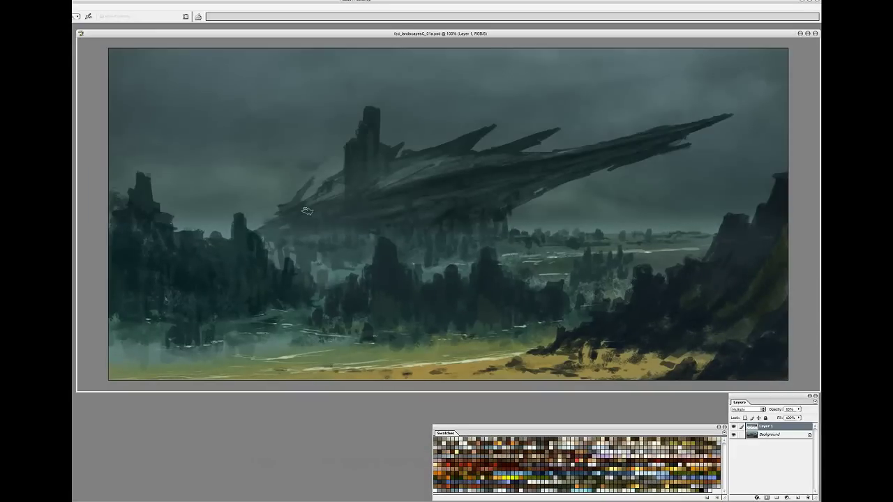
Adjust the midtones of the Multiply layer with Levels and touch up the wreck's upper edge
key(ctrl+l)
drag(478, 424, 484, 424)
key(Return)
drag(494, 152, 510, 151)
key(b)
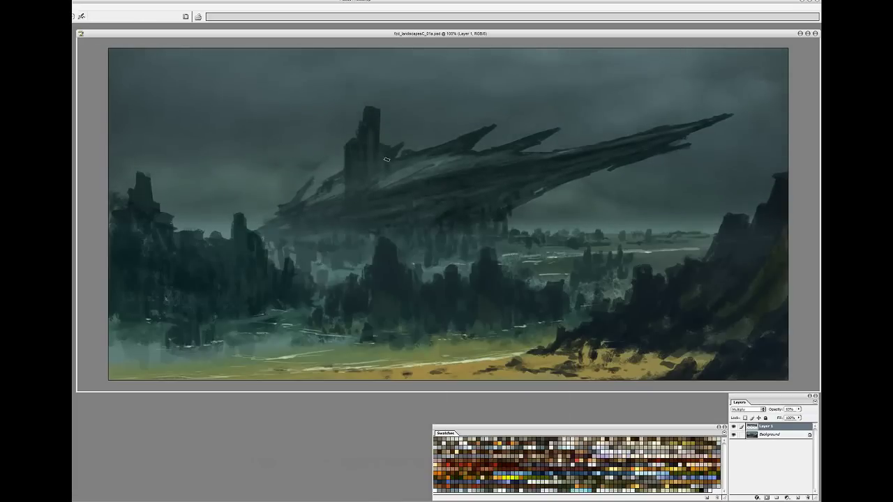
Add a new Color Dodge layer, brush light over the foreground with another brush preset, and merge it down
click(798, 498)
click(747, 409)
click(748, 414)
right_click(504, 235)
double_click(517, 334)
drag(558, 357, 247, 356)
drag(349, 277, 335, 274)
key(ctrl+e)
Paint a bright teal Color Dodge glow along the horizon on both sides of the wreck with an enlarged brush
drag(520, 205, 648, 204)
key(bracketright)
key(bracketright)
key(bracketright)
drag(530, 222, 655, 225)
drag(293, 207, 223, 218)
key(ctrl+minus)
key(ctrl+minus)
key(ctrl+minus)
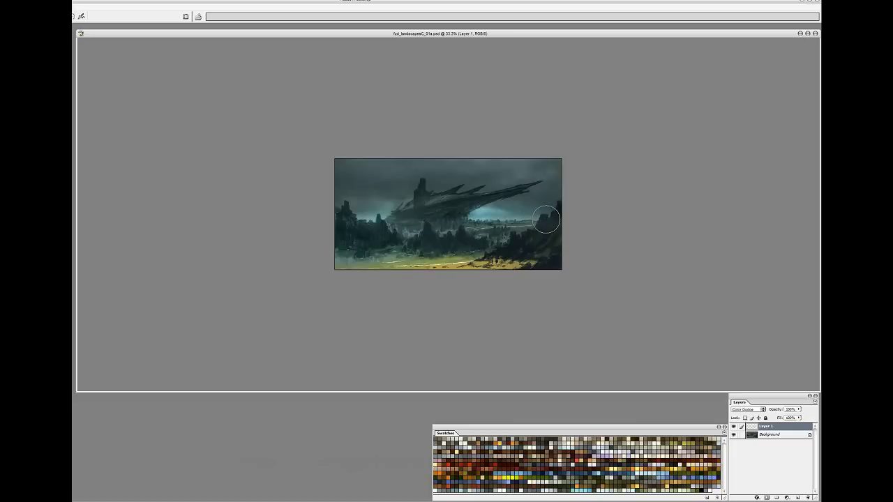
key(ctrl+plus)
key(ctrl+plus)
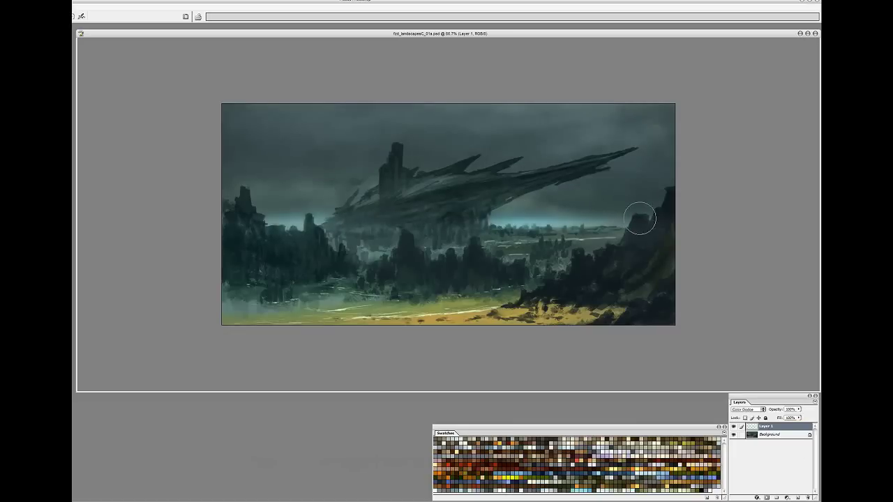
Adjust the glow with Hue/Saturation and set the highlights' Color Balance levels to +14, 0 and +2
key(l)
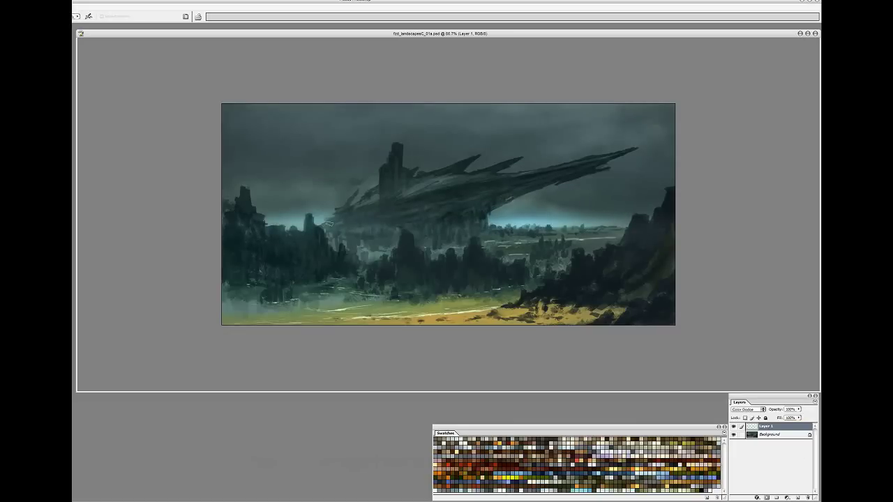
key(ctrl+u)
drag(501, 369, 481, 355)
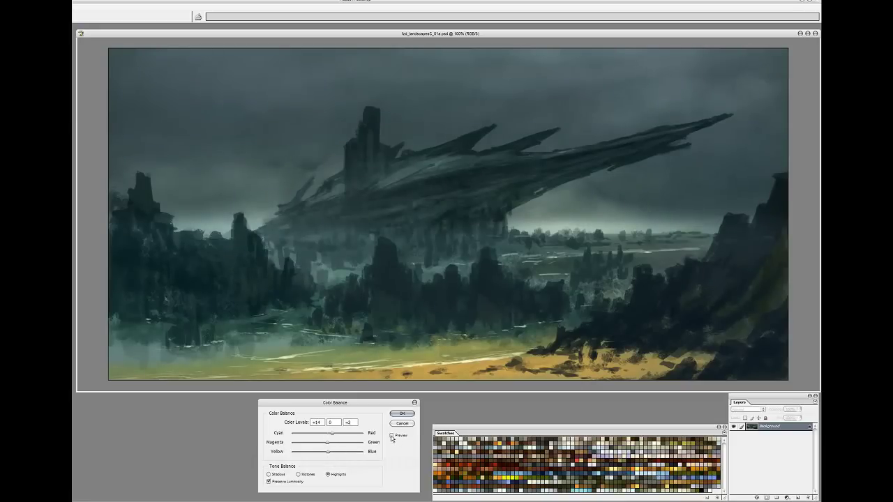
click(402, 414)
Create a new layer and paint dark rock over the lower right foreground with another brush preset
right_click(461, 267)
double_click(554, 355)
click(798, 497)
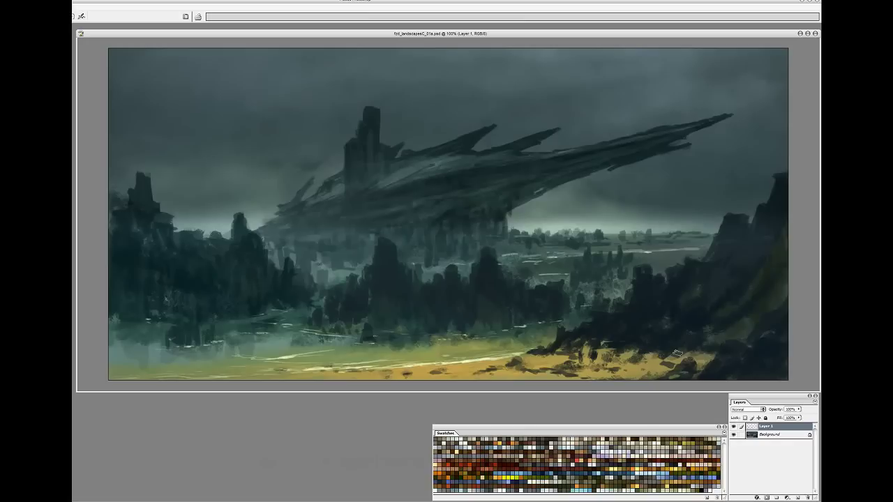
drag(687, 378, 654, 374)
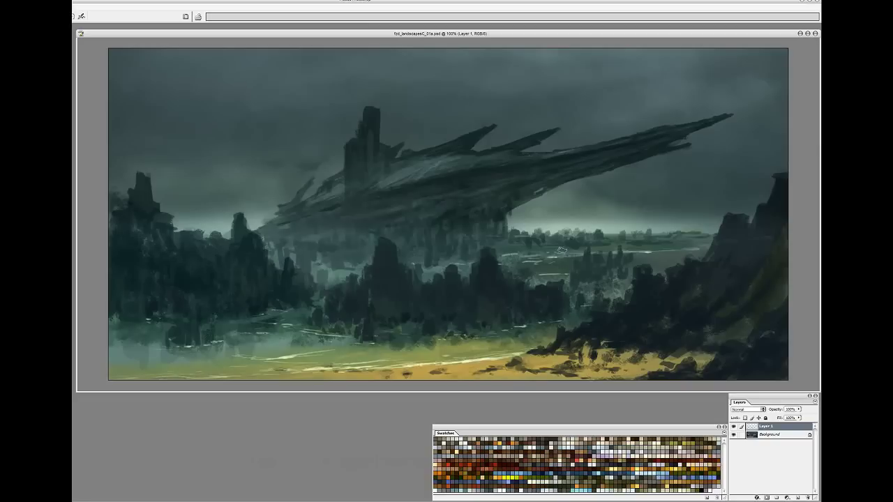
Erase part of the new layer's paint across the wreck's hull and return to the Brush tool
key(e)
drag(499, 209, 345, 203)
key(b)
key(b)
Choose another brush preset and paint dark vertical pillars from the wreck's tower down to the ground
right_click(382, 311)
double_click(469, 382)
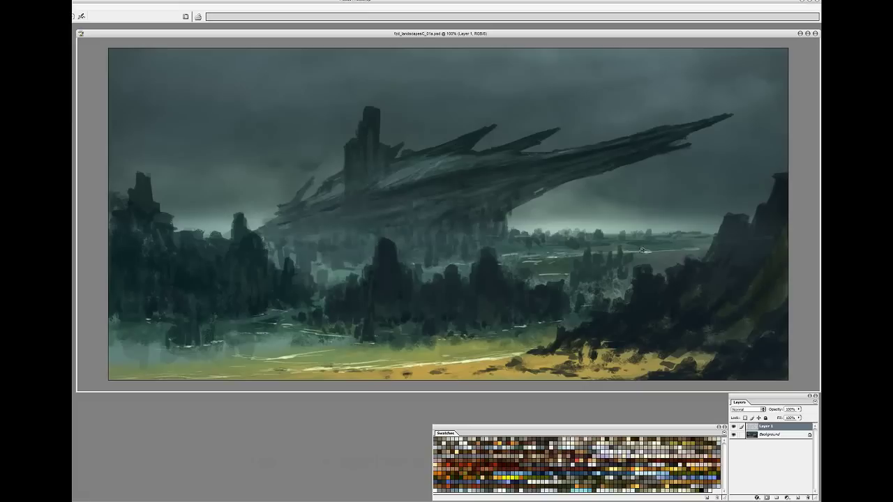
mouse_move(348, 161)
mouse_down()
mouse_move(352, 228)
mouse_move(343, 239)
mouse_move(349, 202)
mouse_move(357, 227)
mouse_move(342, 196)
mouse_move(334, 244)
mouse_up()
drag(352, 250, 351, 264)
drag(360, 233, 361, 259)
drag(331, 224, 330, 242)
drag(331, 197, 333, 244)
mouse_move(337, 218)
mouse_down()
mouse_move(337, 243)
mouse_move(318, 246)
mouse_up()
drag(325, 254, 316, 273)
click(343, 160)
click(480, 149)
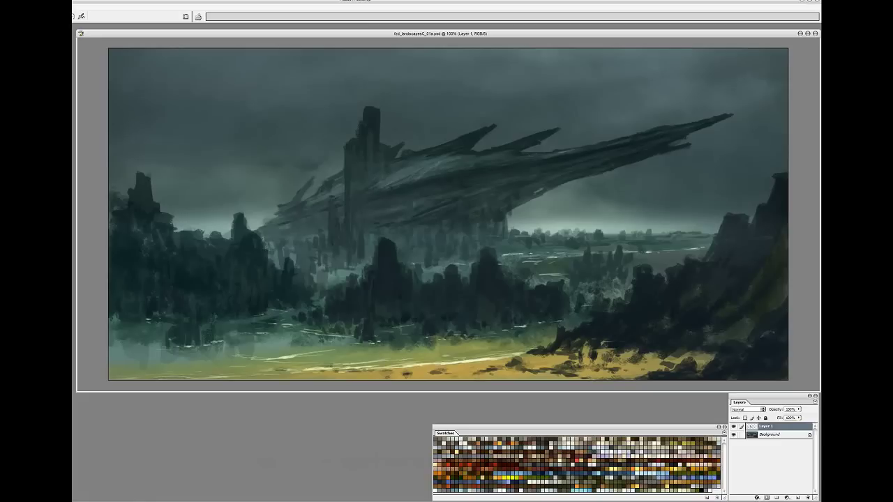
Paint thin light streaks across the distant plain, the water at the lower left and the foreground shore
drag(531, 253, 567, 251)
drag(155, 341, 178, 349)
drag(120, 327, 146, 329)
drag(142, 329, 169, 326)
drag(264, 332, 297, 330)
drag(375, 366, 401, 361)
Add dark rock strokes along the foreground edge and the rocky slope on the right side of the painting
mouse_move(558, 343)
mouse_down()
mouse_move(628, 330)
mouse_move(621, 333)
mouse_move(655, 346)
mouse_up()
drag(656, 346, 677, 335)
mouse_move(764, 232)
mouse_down()
mouse_move(754, 258)
mouse_move(769, 237)
mouse_move(716, 258)
mouse_move(715, 287)
mouse_move(723, 267)
mouse_move(695, 296)
mouse_up()
mouse_move(776, 308)
mouse_down()
mouse_move(743, 342)
mouse_move(782, 364)
mouse_move(773, 335)
mouse_move(729, 368)
mouse_move(650, 376)
mouse_up()
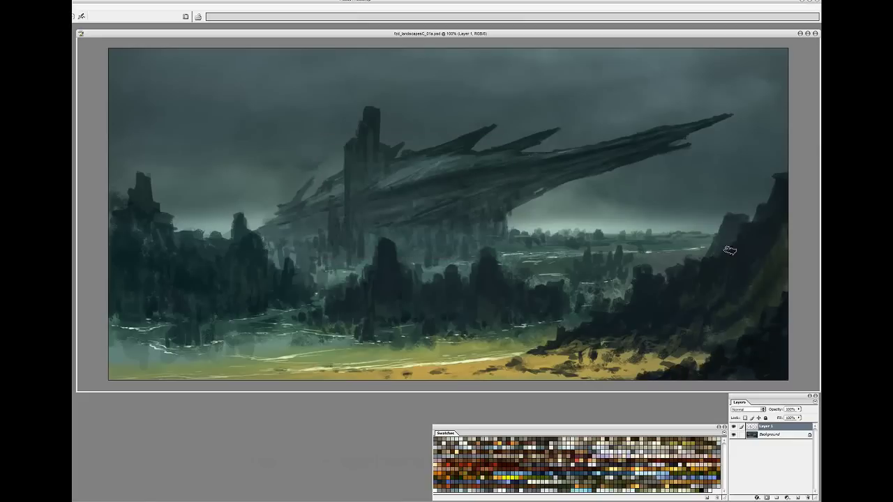
Merge the painted layer into the Background and reapply the last filter twice
key(ctrl+e)
key(ctrl+f)
key(ctrl+f)
Create a new Color Dodge layer, choose a brush preset and paint glow over the ochre shore and distant plain
key(ctrl+alt+shift+n)
key(alt+shift+d)
right_click(495, 252)
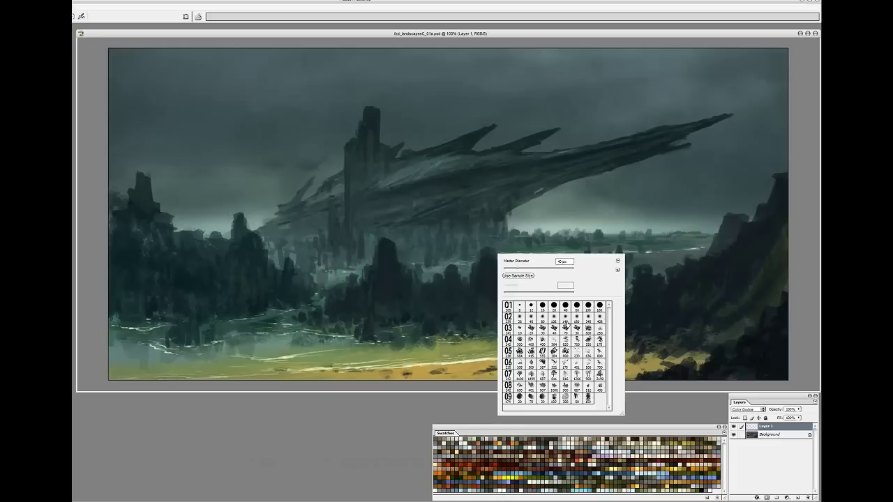
key(Return)
drag(625, 356, 396, 375)
drag(318, 364, 508, 351)
drag(513, 257, 624, 247)
Enlarge the brush and paint a broad glow along the horizon right of the wreck
key(bracketright)
key(bracketright)
key(bracketright)
key(bracketright)
drag(533, 227, 670, 221)
Try a glow stroke along the wreck's upper hull with a much smaller brush, and undo it
key(bracketleft)
key(bracketleft)
key(bracketleft)
key(bracketleft)
key(bracketleft)
key(bracketleft)
mouse_move(434, 168)
mouse_down()
mouse_move(411, 173)
mouse_move(494, 159)
mouse_up()
key(ctrl+alt+z)
key(ctrl+alt+z)
Paint a small glow on the hull left of the tower, erase parts along the upper hull and compare the layer off and on
key(bracketleft)
key(bracketleft)
drag(341, 188, 320, 198)
key(e)
drag(397, 173, 421, 170)
drag(435, 168, 448, 163)
click(733, 426)
click(734, 426)
Merge the glow layer down, adjust the painting's tones with Levels and return to the Brush tool's presets
key(ctrl+e)
key(ctrl+l)
click(522, 423)
click(544, 381)
key(b)
right_click(577, 332)
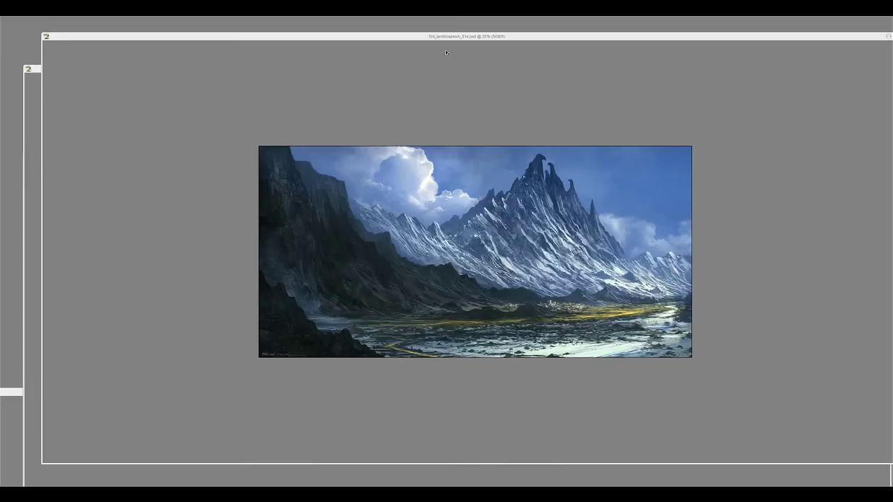
Reposition the finished snowy mountain landscape's window and enlarge the view to 50% to examine the painting
drag(443, 39, 415, 40)
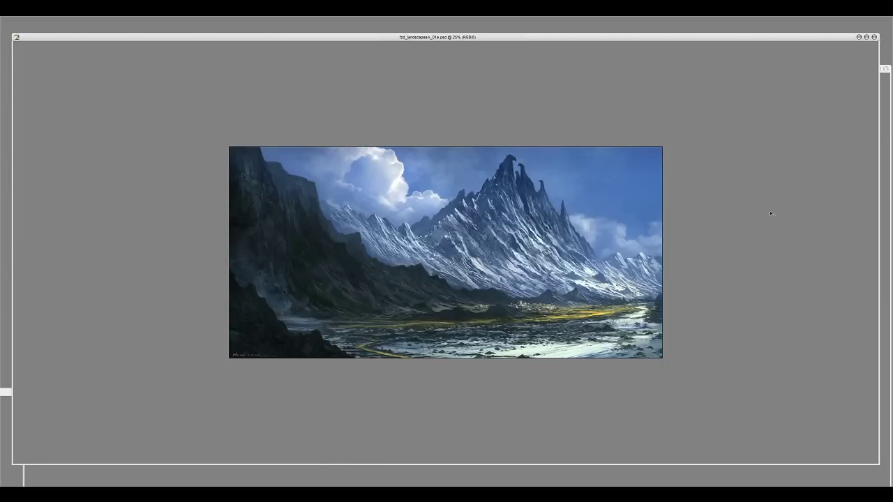
drag(322, 33, 344, 37)
drag(410, 39, 418, 44)
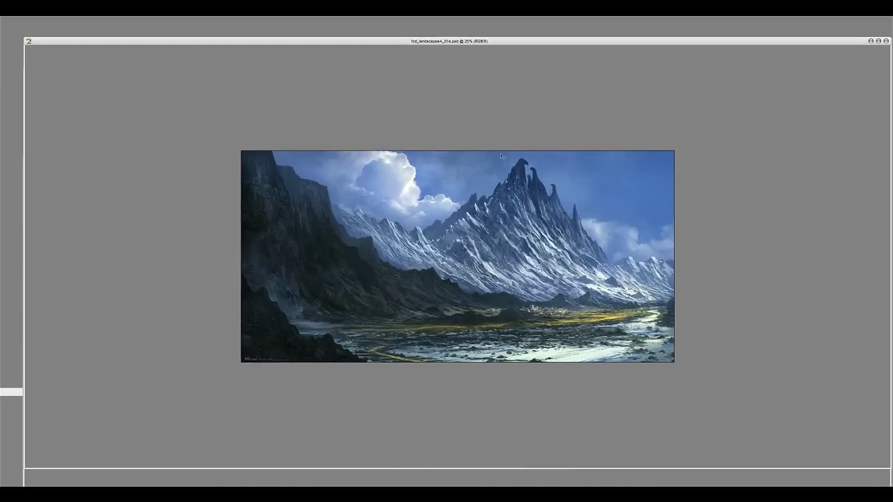
click(475, 283)
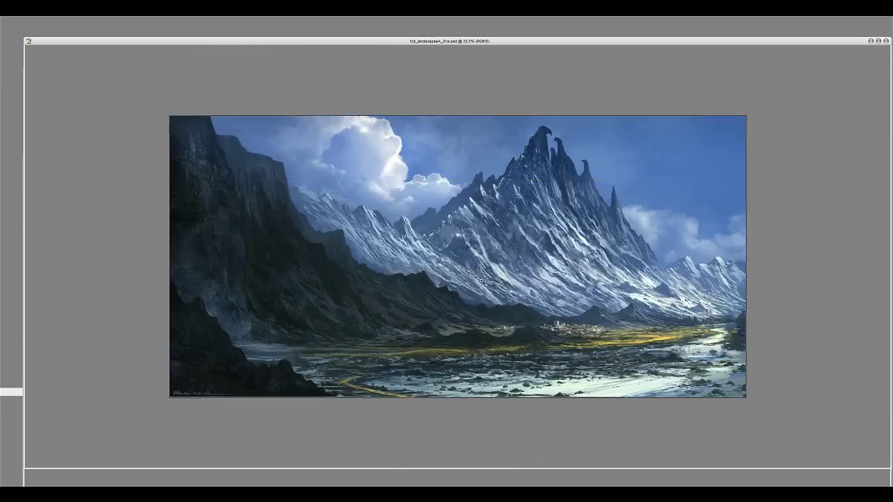
key(ctrl+plus)
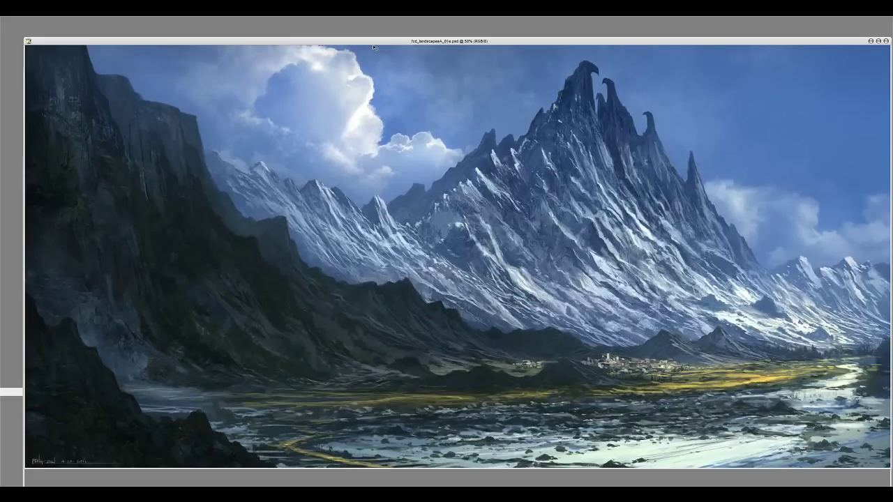
Move the mountain painting aside and show the comparison document full screen to examine the sketches against the finished landscapes
drag(373, 43, 439, 155)
click(447, 134)
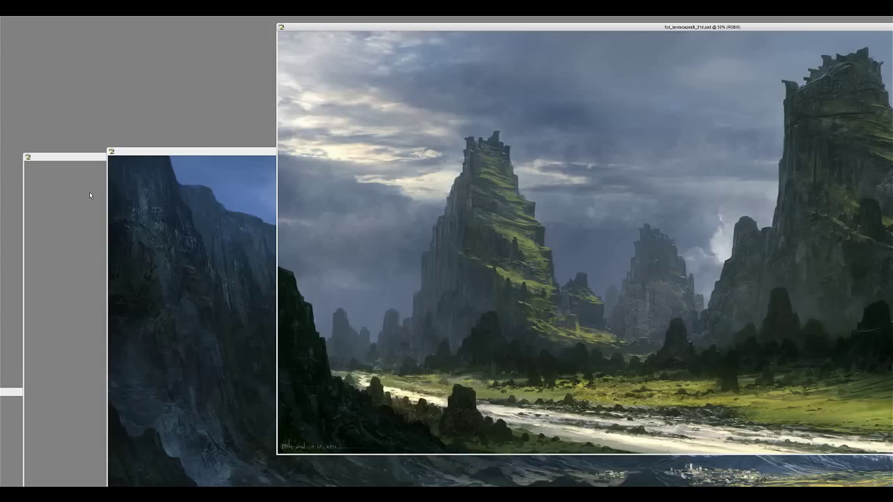
click(89, 196)
drag(431, 161, 417, 63)
key(f)
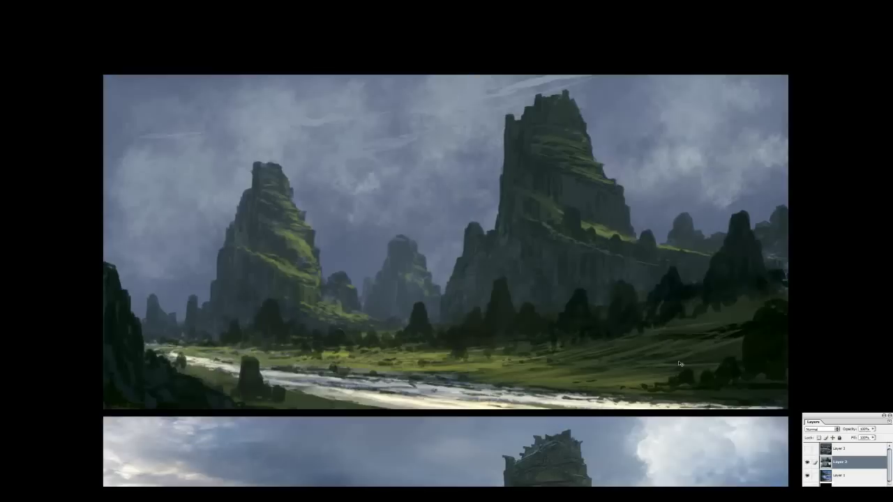
drag(516, 365, 498, 369)
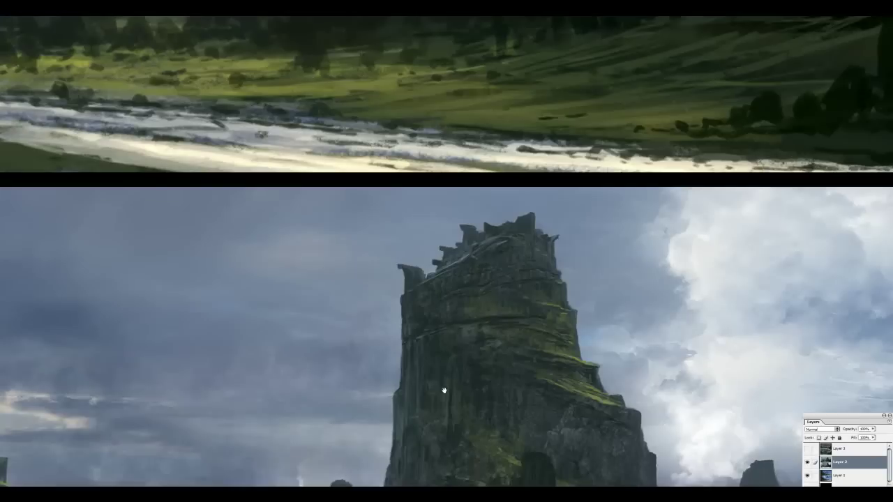
scroll(444, 391, down, 6)
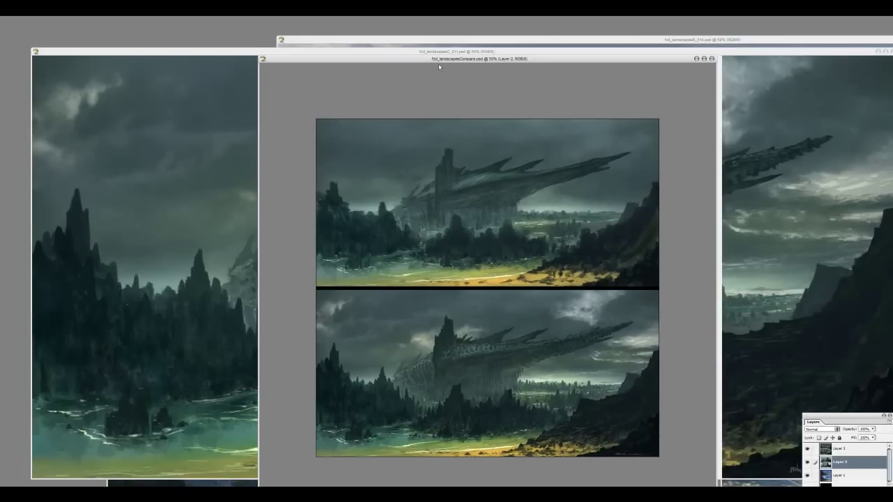
Move the comparison document aside and bring the finished rock tower and snowy mountain landscapes forward to examine them
drag(440, 60, 151, 337)
click(459, 78)
drag(464, 41, 180, 41)
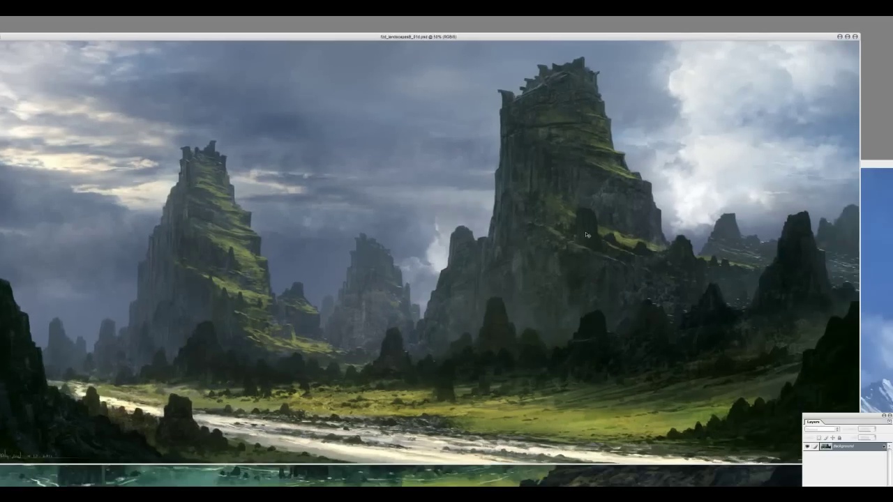
key(ctrl+Tab)
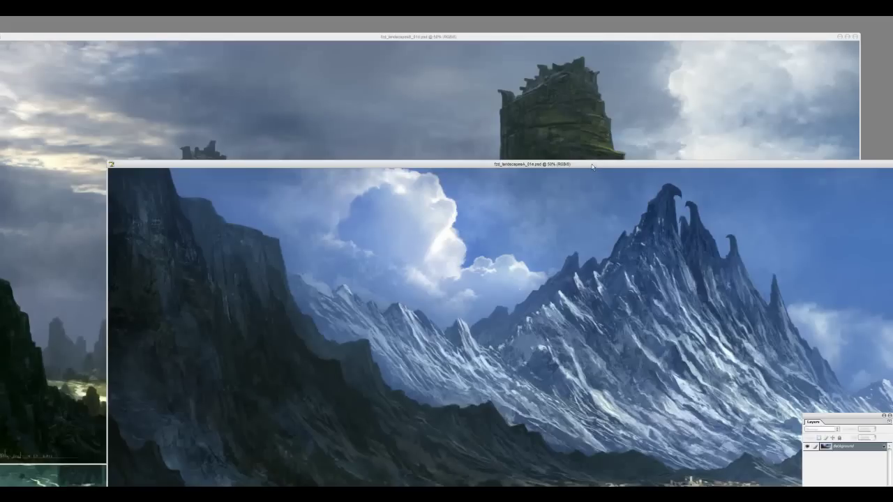
drag(593, 168, 470, 60)
click(391, 35)
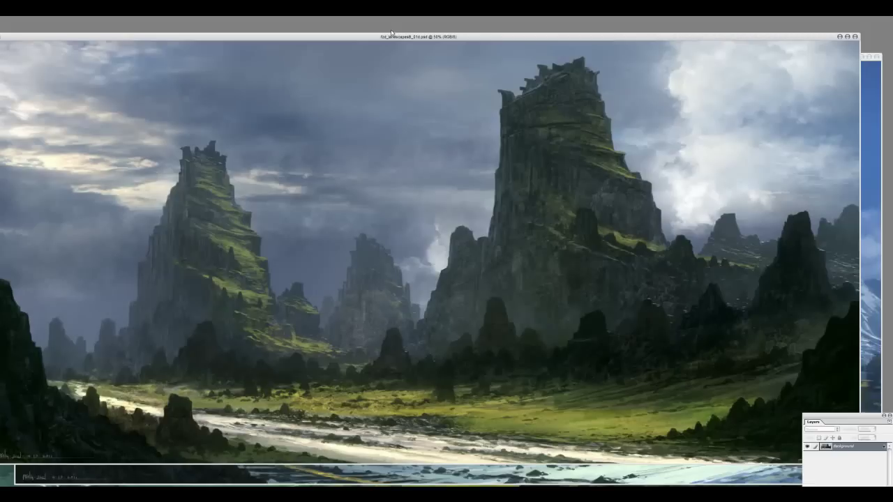
drag(391, 32, 448, 31)
Rearrange the three finished landscape windows and switch between the skeletal wreck, mountain and rock tower paintings to compare them
click(6, 101)
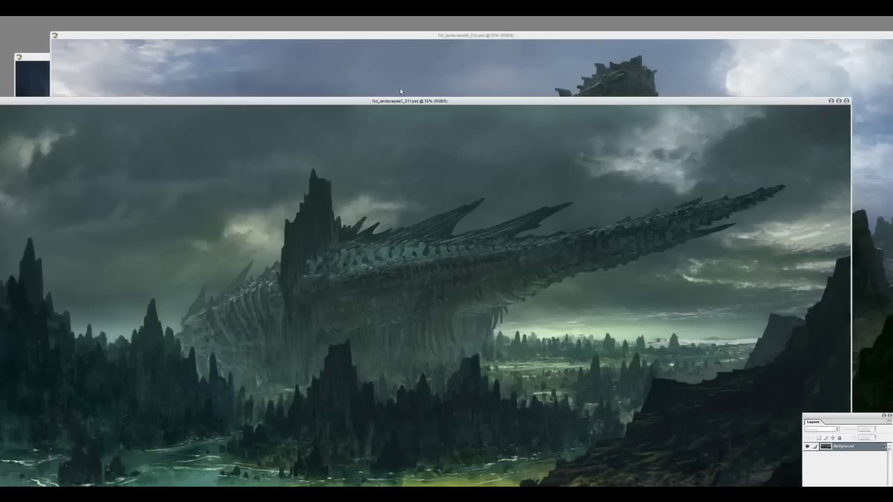
mouse_move(415, 101)
mouse_down()
mouse_move(427, 69)
mouse_move(417, 87)
mouse_up()
drag(458, 35, 429, 40)
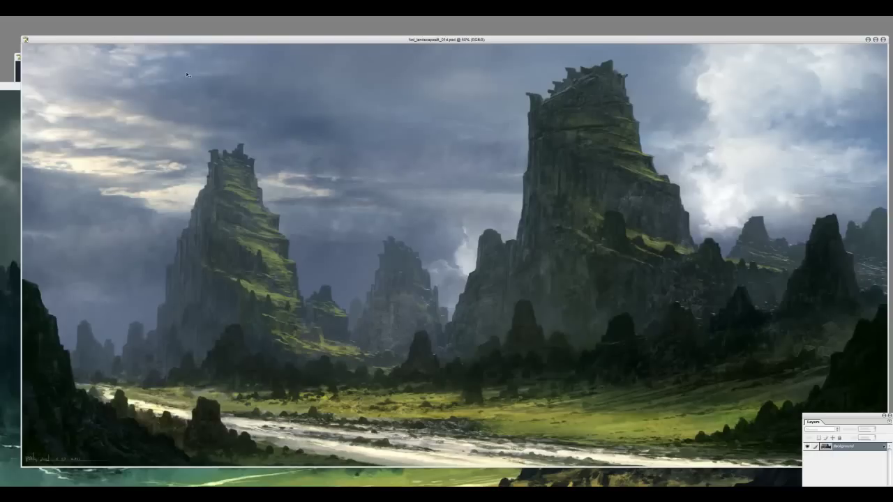
drag(205, 40, 215, 36)
key(ctrl+Tab)
click(215, 42)
drag(264, 36, 254, 37)
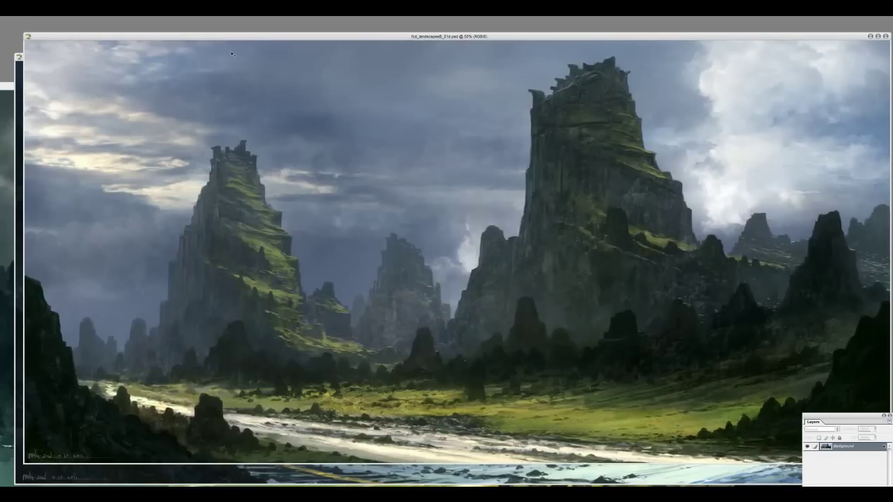
click(19, 139)
click(9, 139)
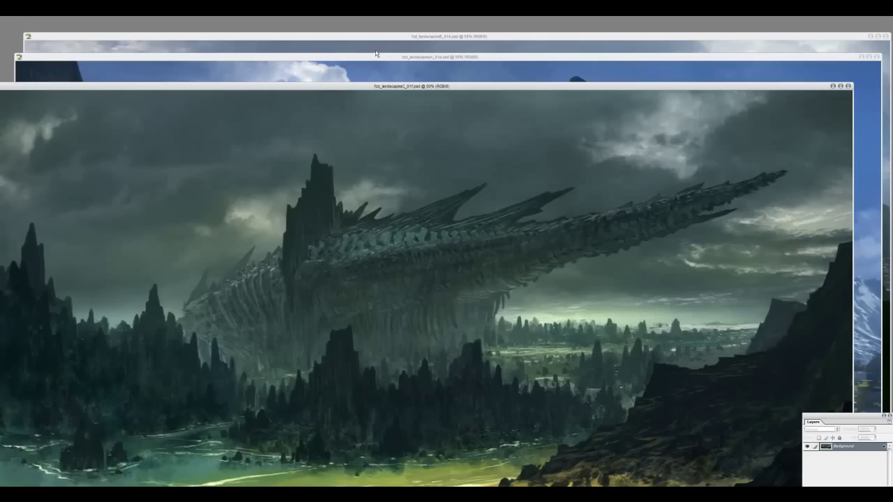
click(389, 41)
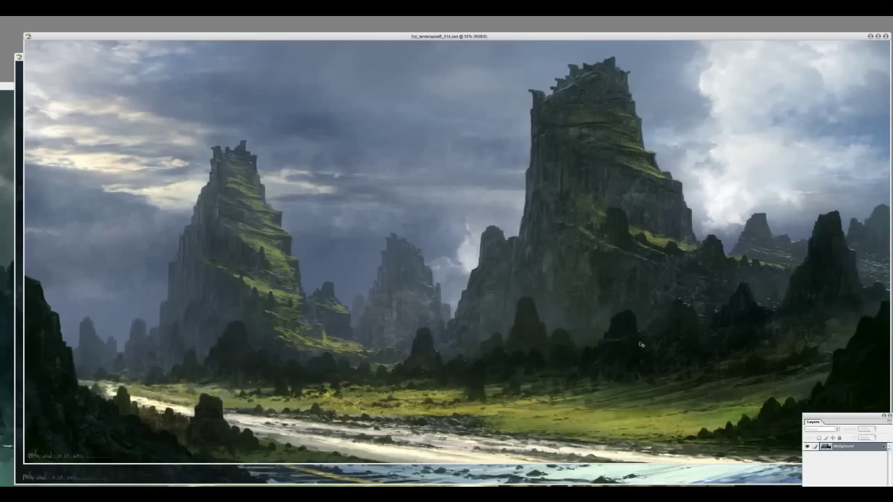